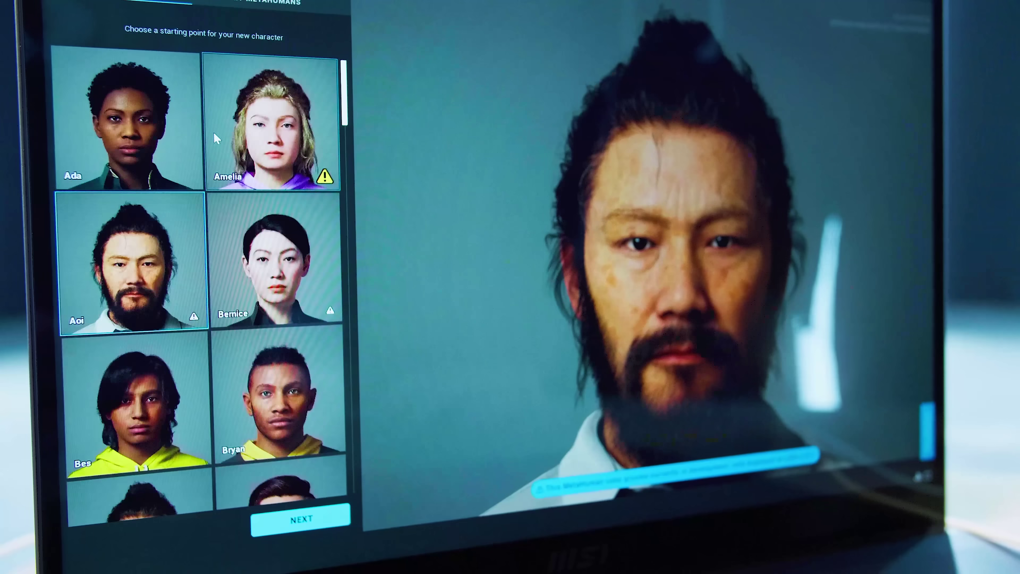
Choose the Ettore preset as the starting point for the new MetaHuman character
{"action": "scroll", "coordinate": [213, 131], "scroll_direction": "down", "scroll_amount": 8}
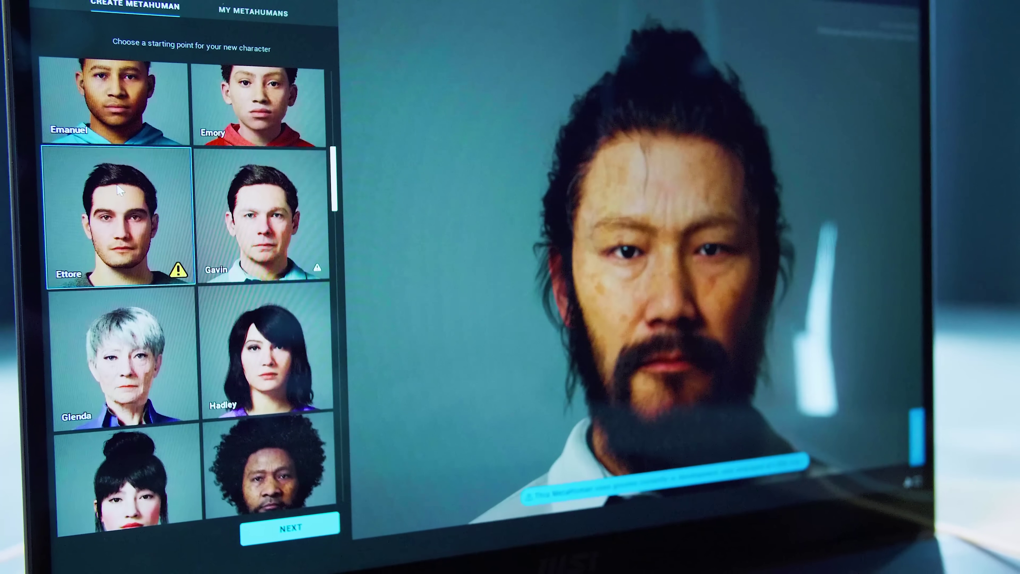
{"action": "left_click", "coordinate": [119, 188]}
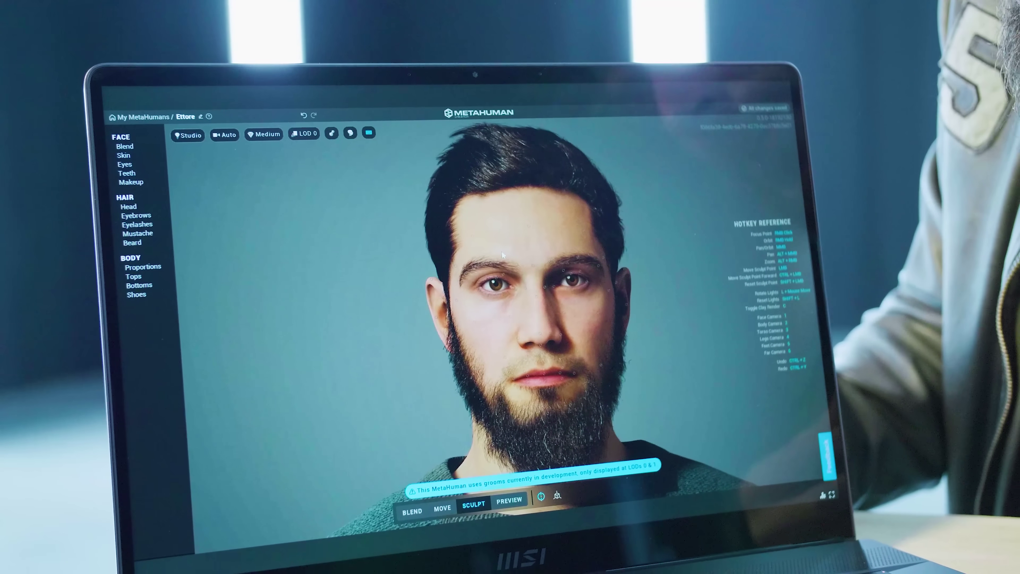
{"action": "right_click_drag", "start_coordinate": [502, 254], "coordinate": [619, 215]}
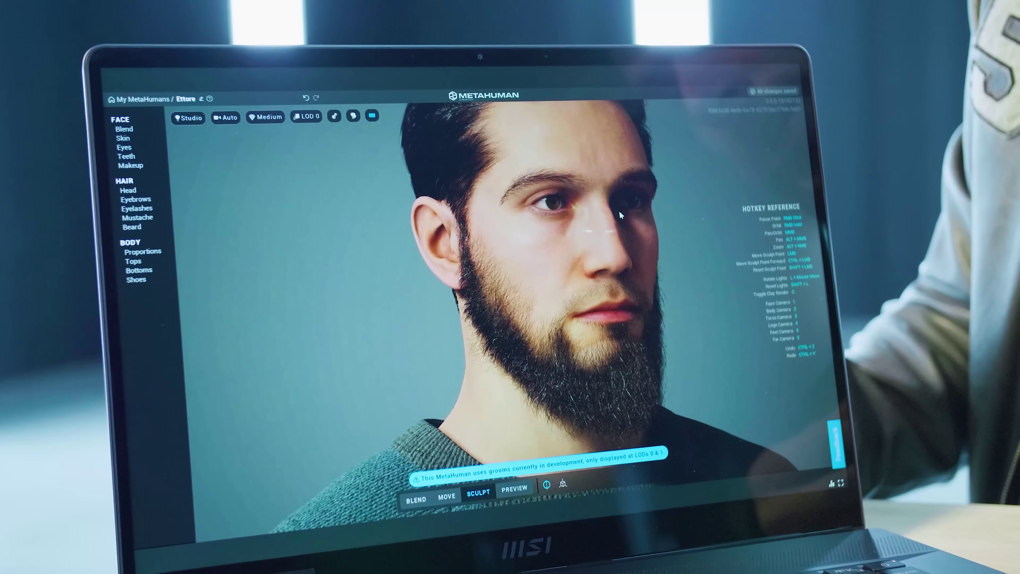
{"action": "mouse_move", "coordinate": [553, 195]}
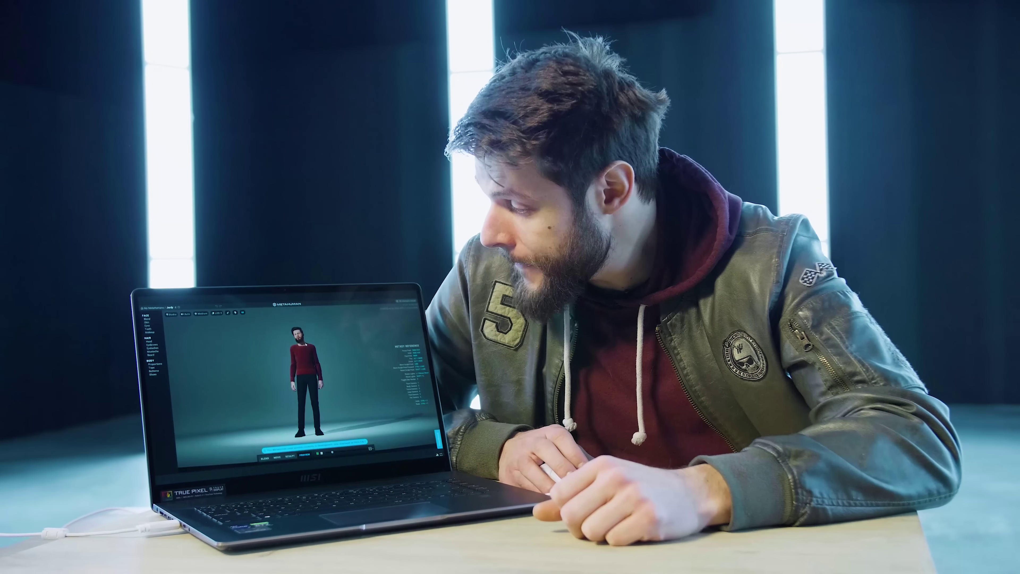
{"action": "scroll", "coordinate": [299, 389], "scroll_direction": "up", "scroll_amount": 5}
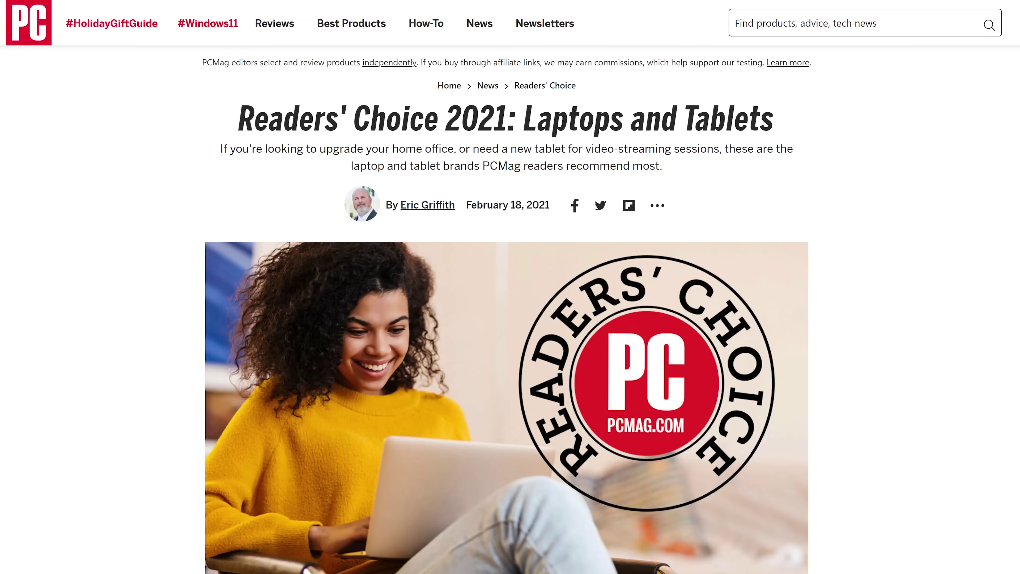
{"action": "scroll", "coordinate": [510, 286], "scroll_direction": "down", "scroll_amount": 10}
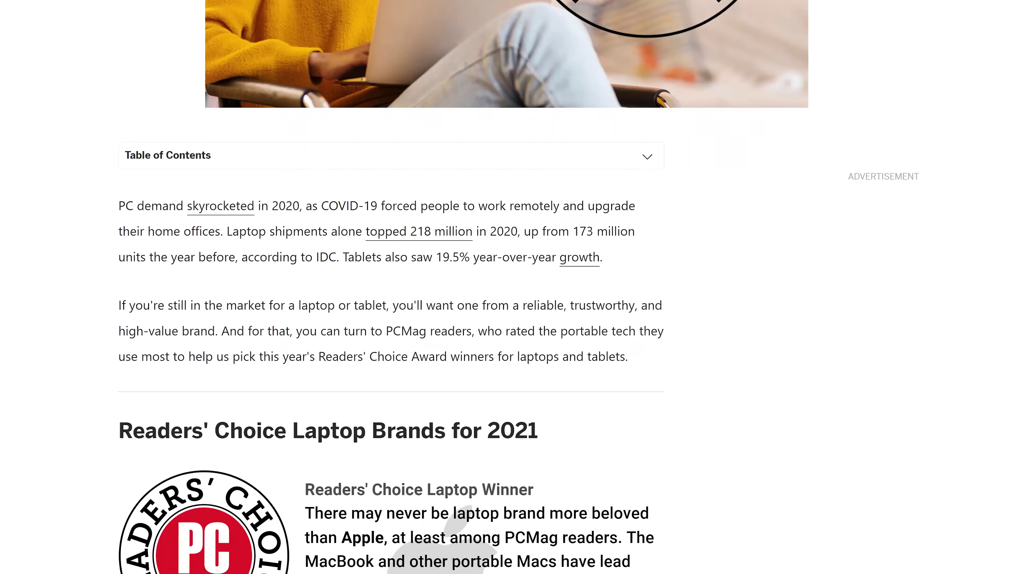
{"action": "scroll", "coordinate": [510, 287], "scroll_direction": "down", "scroll_amount": 20}
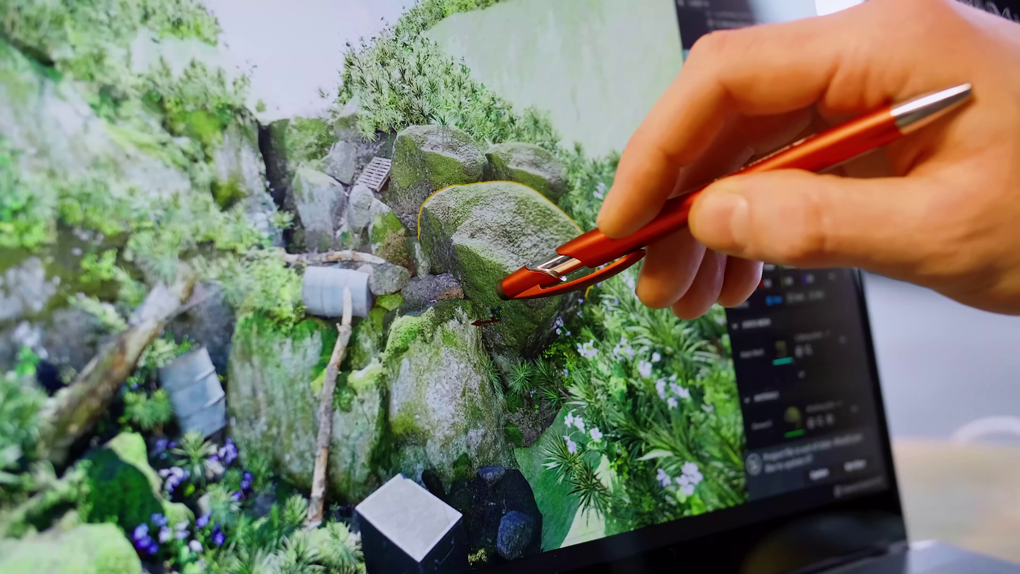
{"action": "left_click_drag", "start_coordinate": [490, 197], "coordinate": [479, 123]}
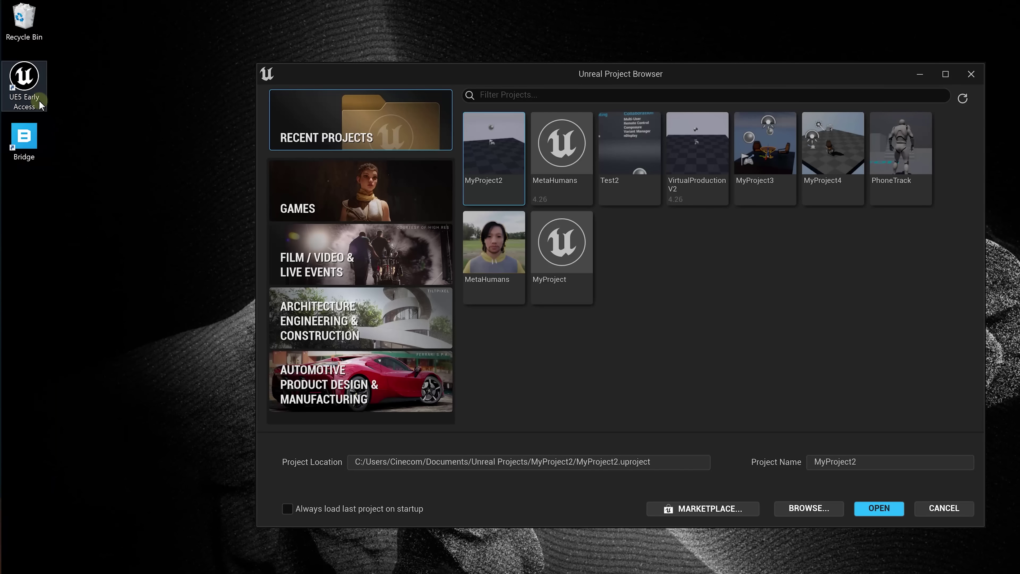
Choose the Blank template in the Film / Video & Live Events category for a new project
{"action": "left_click", "coordinate": [401, 270]}
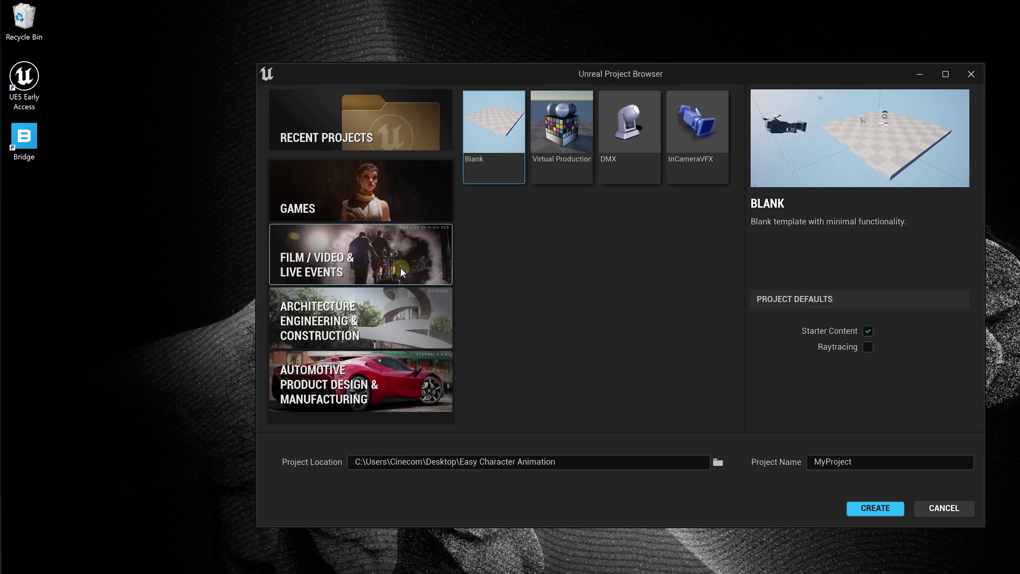
{"action": "left_click", "coordinate": [484, 186]}
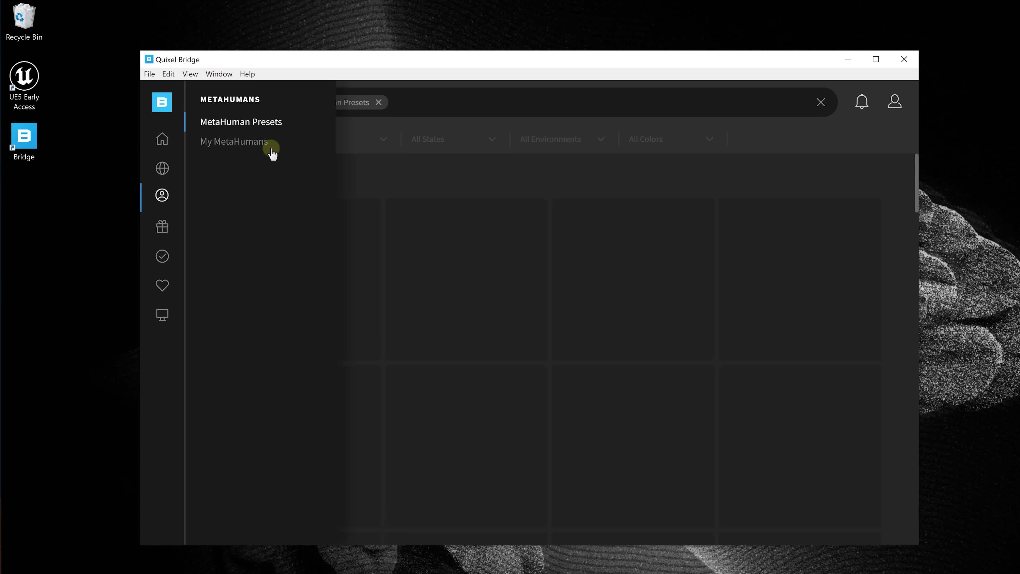
In Quixel Bridge, open the Jordy character from My MetaHumans and keep its download resolution at 8K
{"action": "left_click", "coordinate": [270, 142]}
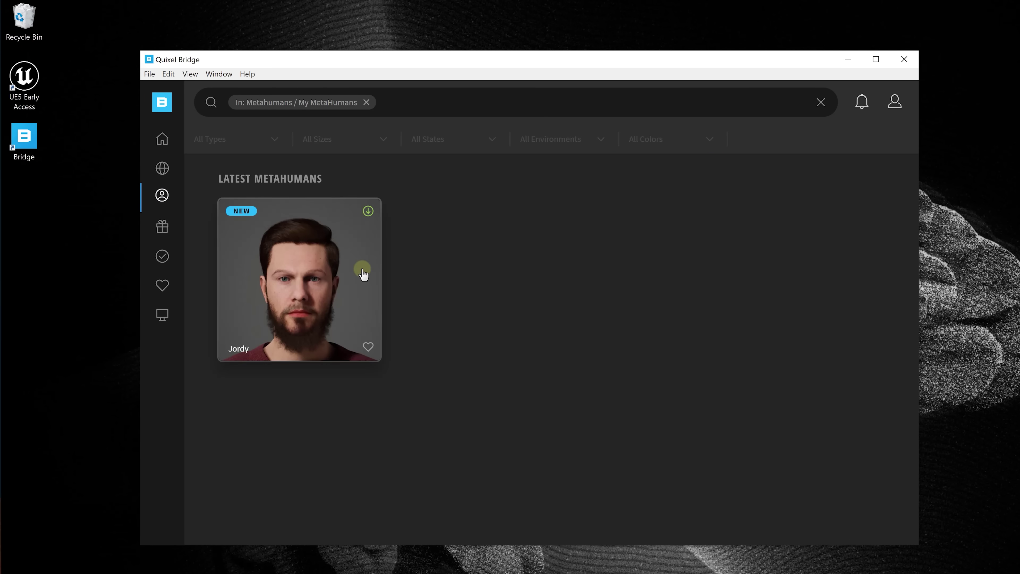
{"action": "left_click", "coordinate": [360, 269]}
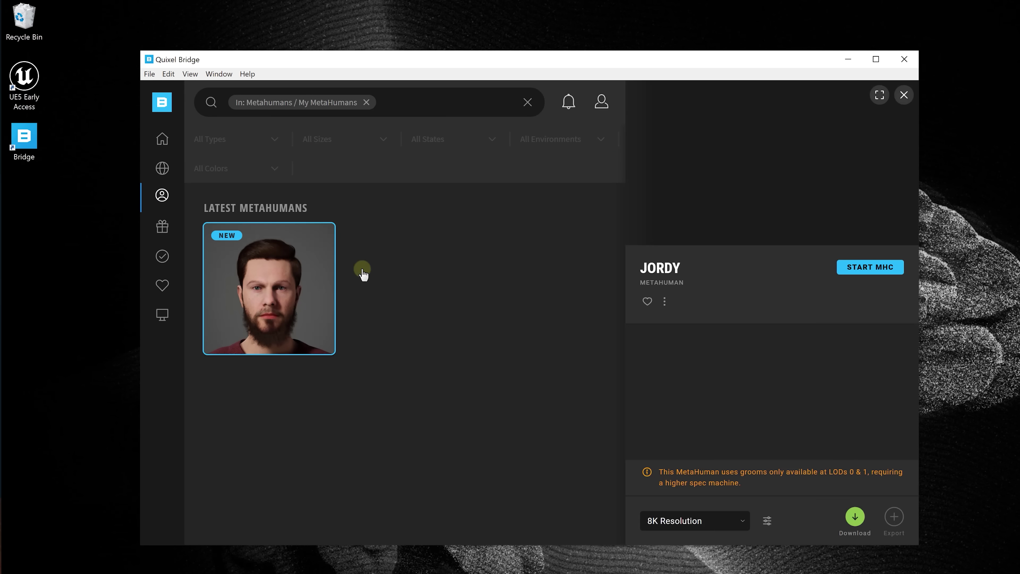
{"action": "left_click", "coordinate": [743, 522]}
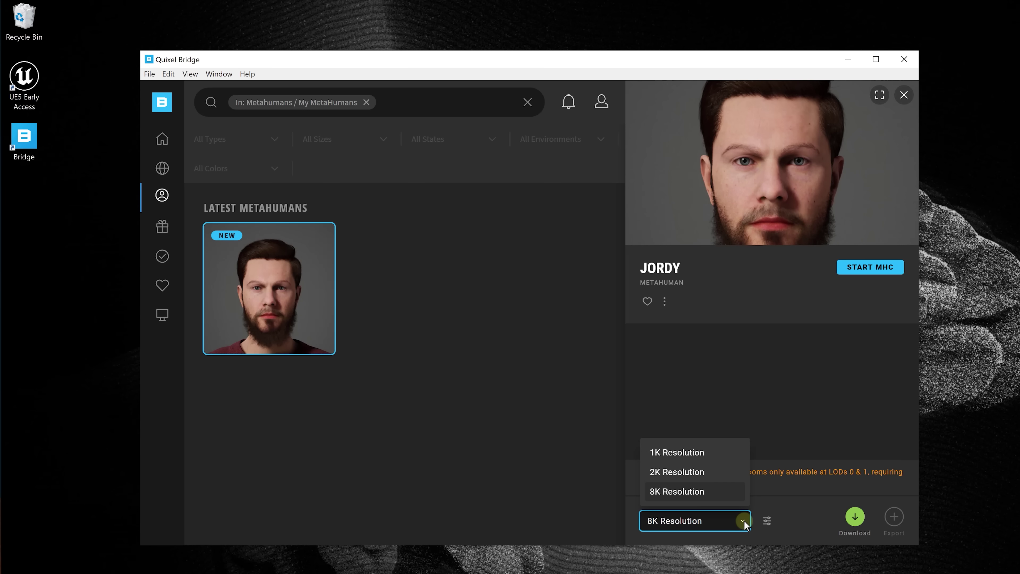
{"action": "left_click", "coordinate": [743, 521]}
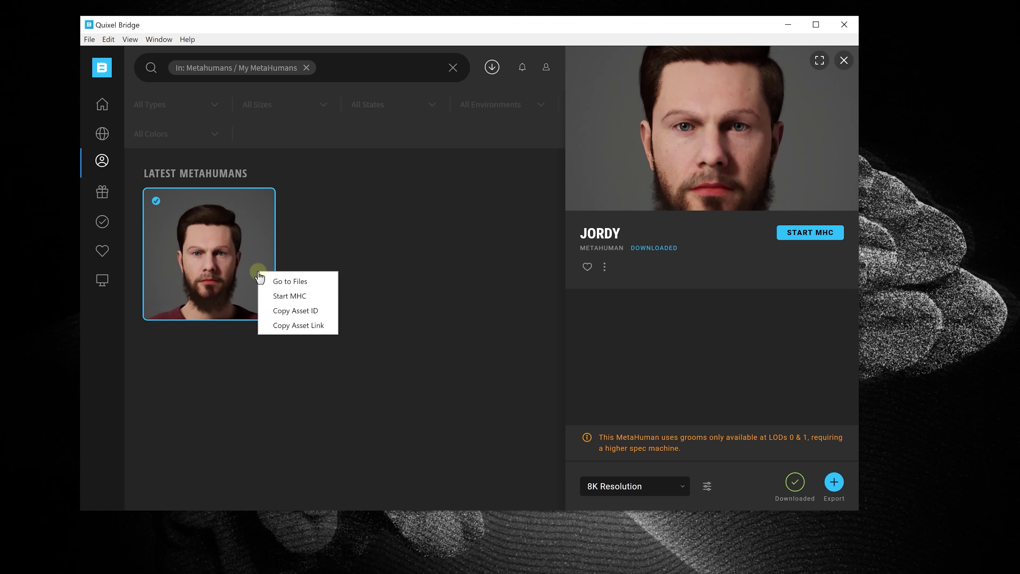
Copy the MetaHumans folder from the 8k/asset_ue folder of the downloaded character's files
{"action": "left_click", "coordinate": [320, 280]}
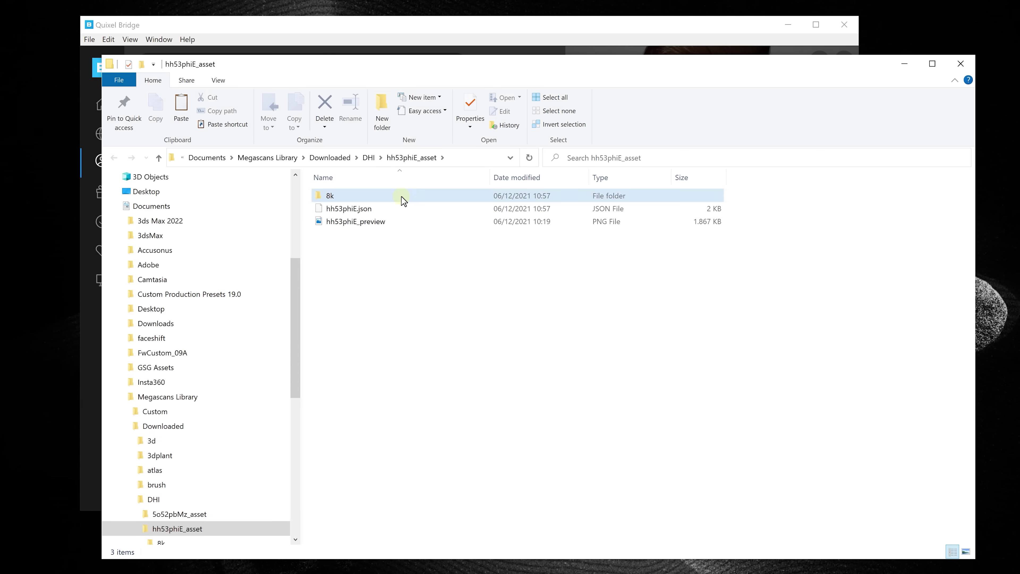
{"action": "double_click", "coordinate": [402, 197]}
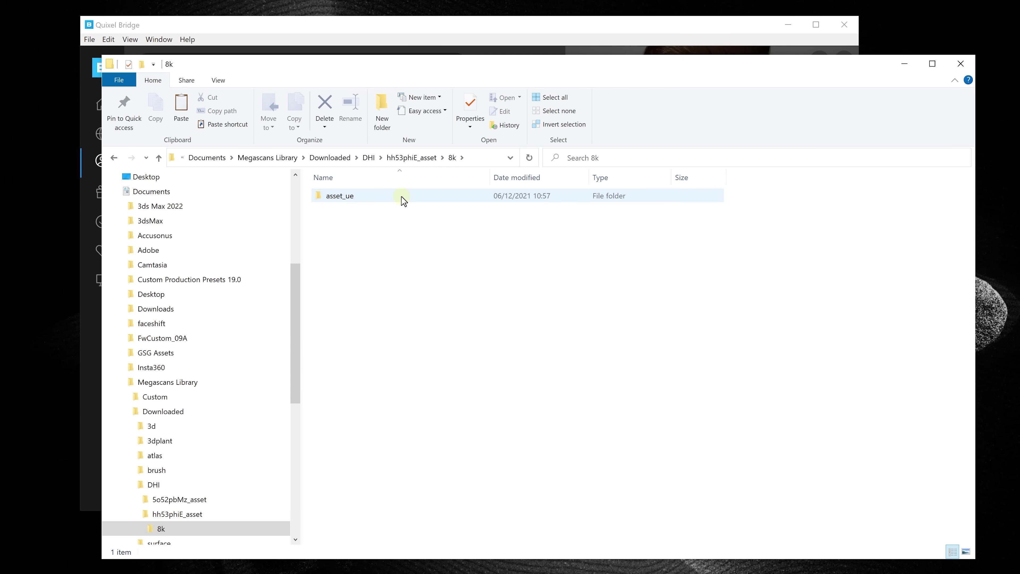
{"action": "double_click", "coordinate": [402, 197]}
{"action": "left_click", "coordinate": [402, 197]}
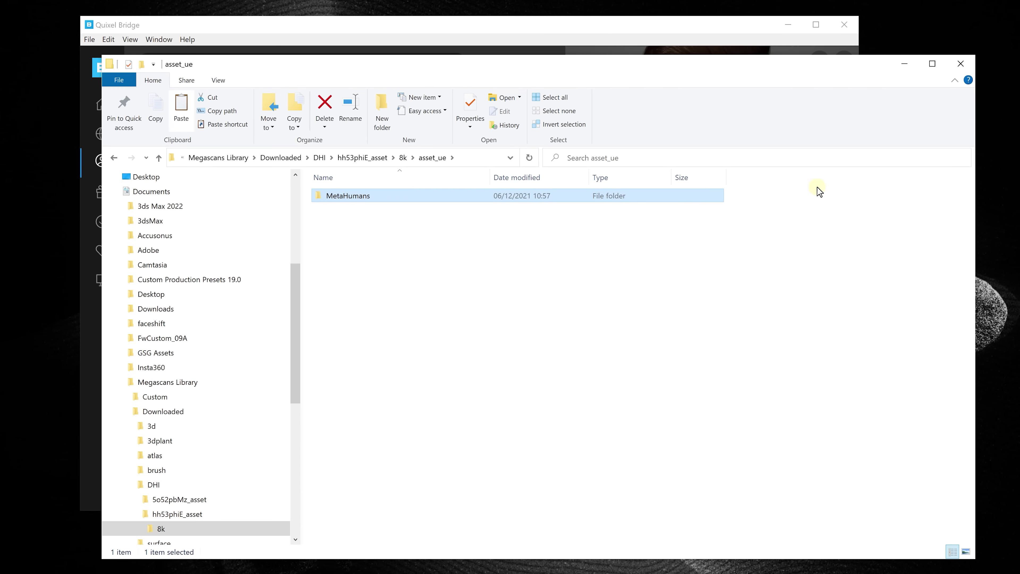
{"action": "left_click", "coordinate": [960, 63]}
Paste the MetaHumans folder into the Content folder of the Jordy_Animation project
{"action": "double_click", "coordinate": [394, 188]}
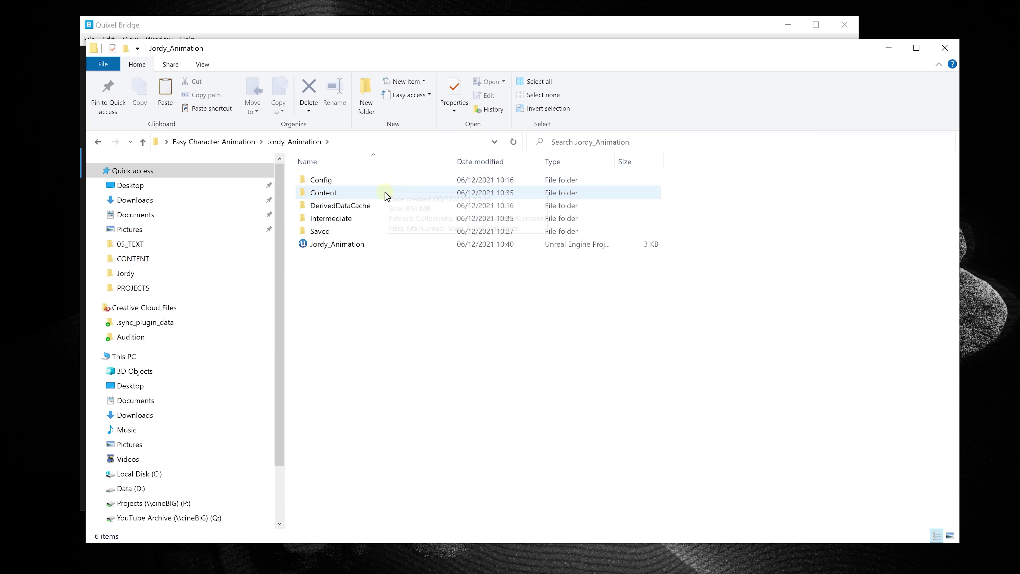
{"action": "double_click", "coordinate": [387, 194]}
{"action": "double_click", "coordinate": [386, 196]}
{"action": "key", "text": "ctrl+v"}
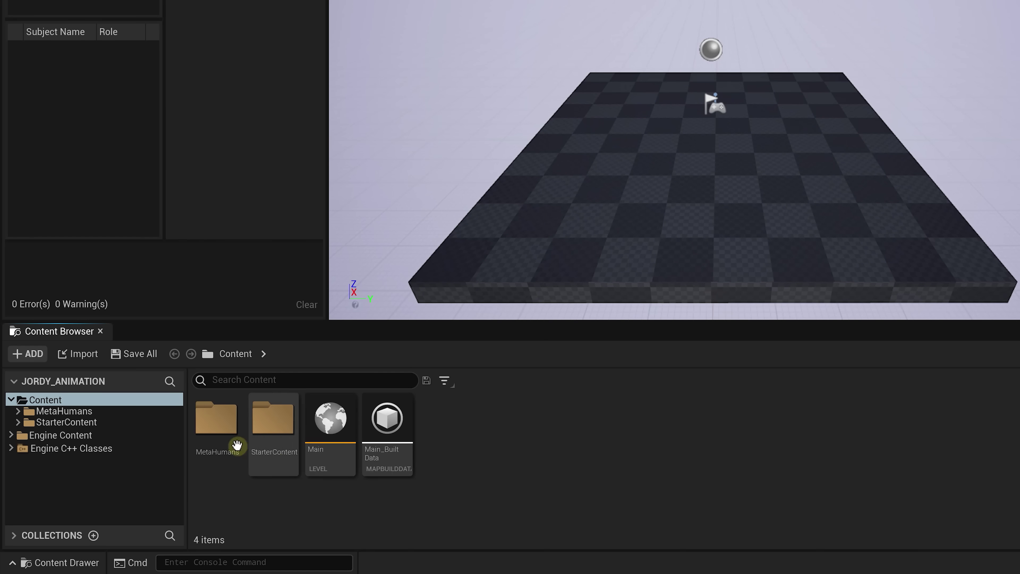
In Unreal Engine, open Face_AnimBP from MetaHumans/Common/Face and enable the missing RigLogic and Live Link Control Rig plugins
{"action": "double_click", "coordinate": [204, 424]}
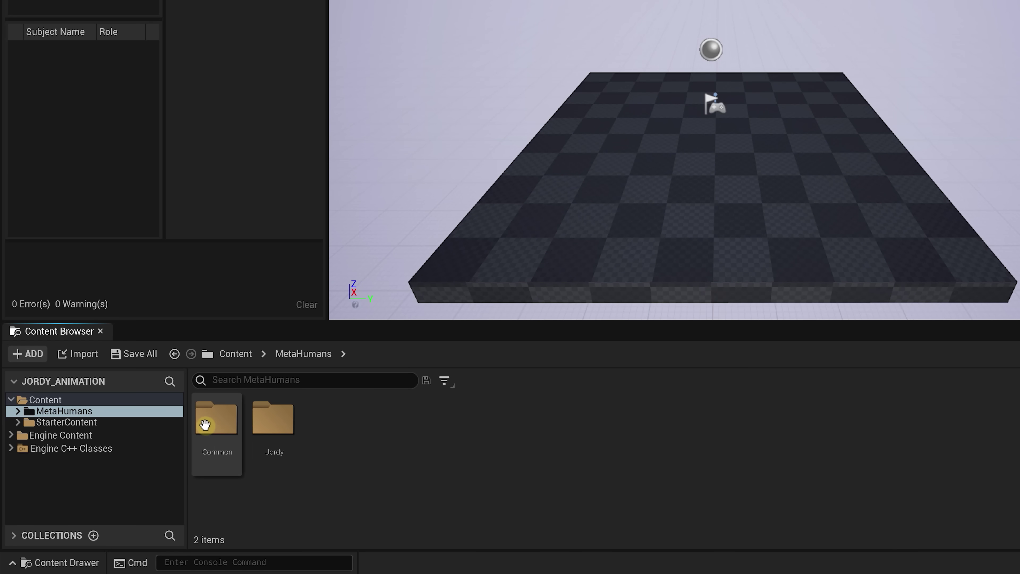
{"action": "double_click", "coordinate": [203, 424]}
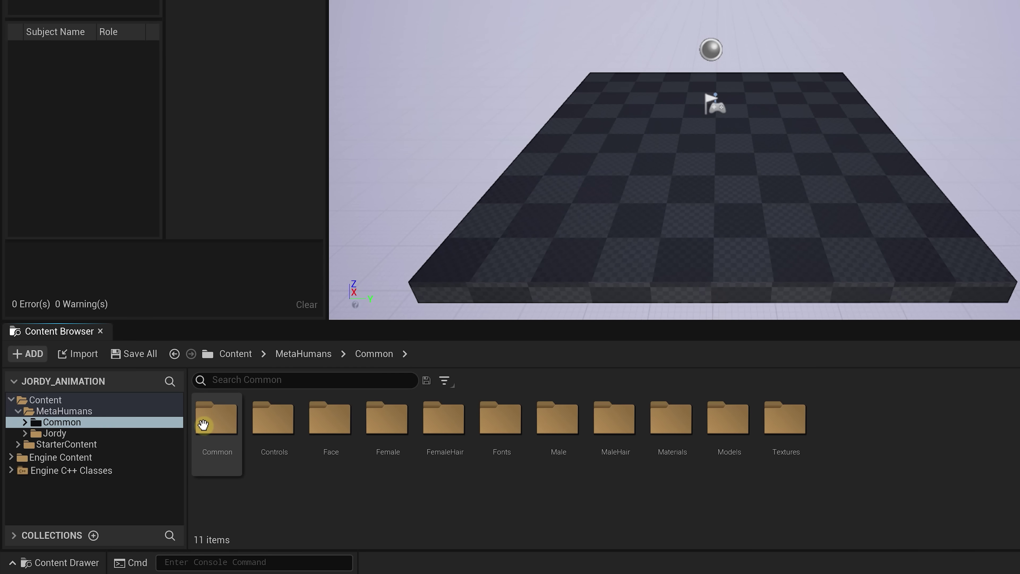
{"action": "double_click", "coordinate": [345, 415]}
{"action": "double_click", "coordinate": [391, 408]}
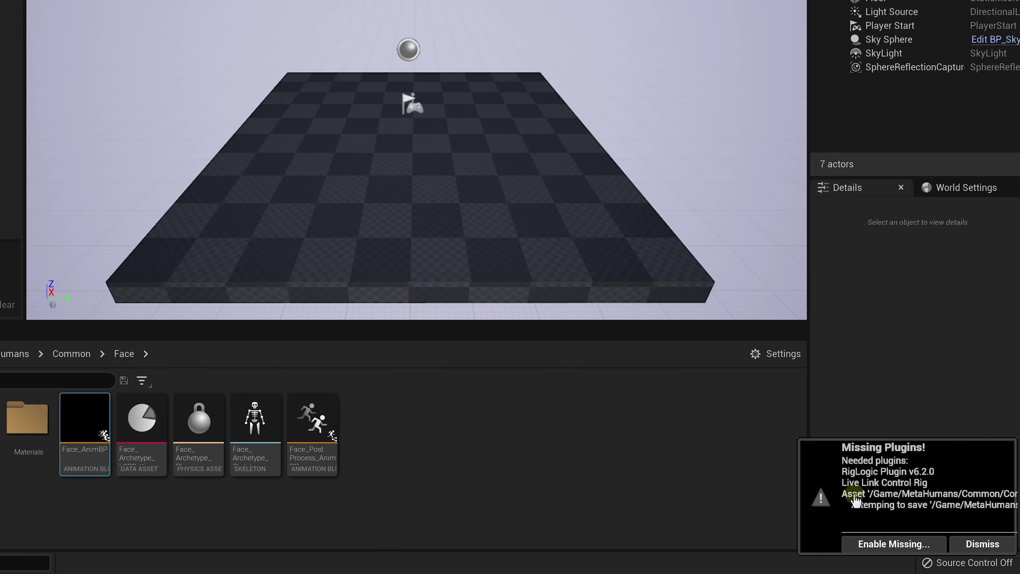
{"action": "left_click", "coordinate": [848, 543]}
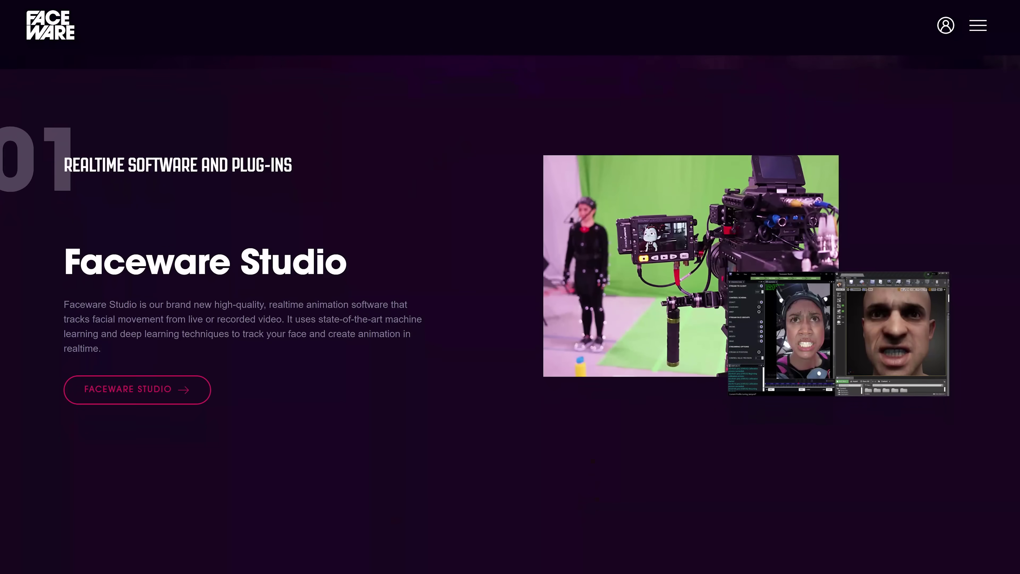
{"action": "scroll", "coordinate": [510, 313], "scroll_direction": "down", "scroll_amount": 4}
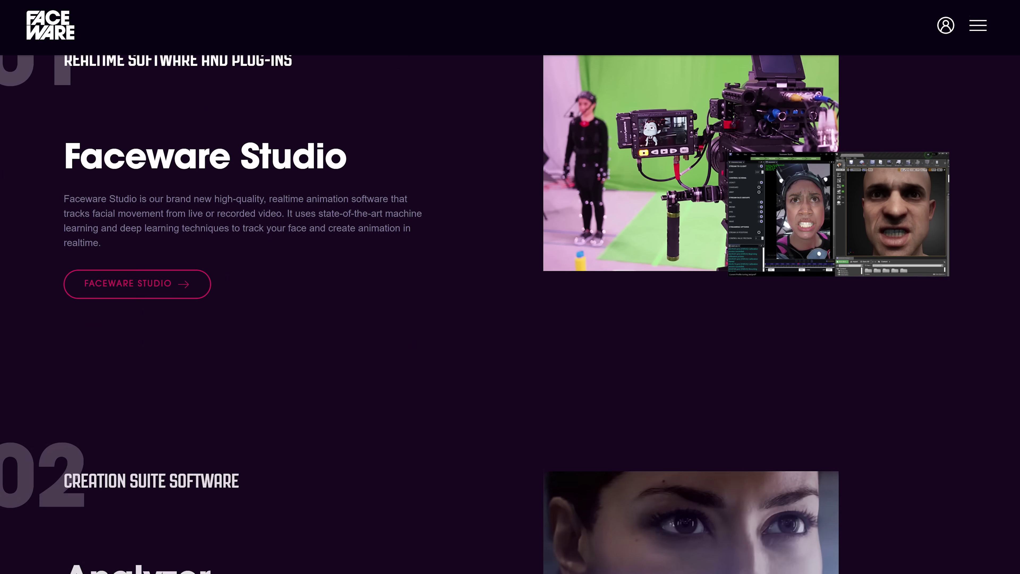
{"action": "scroll", "coordinate": [510, 313], "scroll_direction": "down", "scroll_amount": 5}
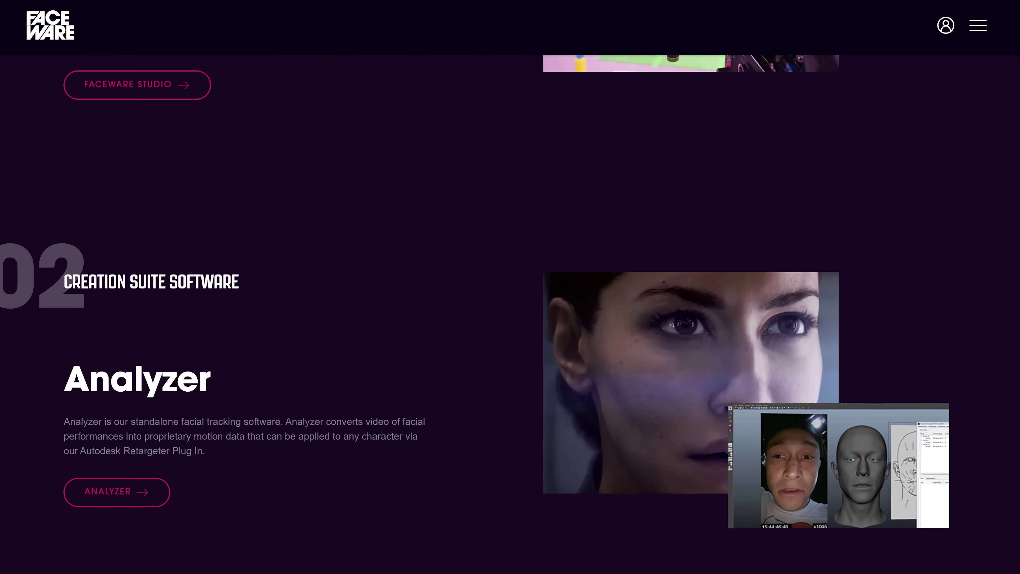
{"action": "scroll", "coordinate": [510, 314], "scroll_direction": "down", "scroll_amount": 5}
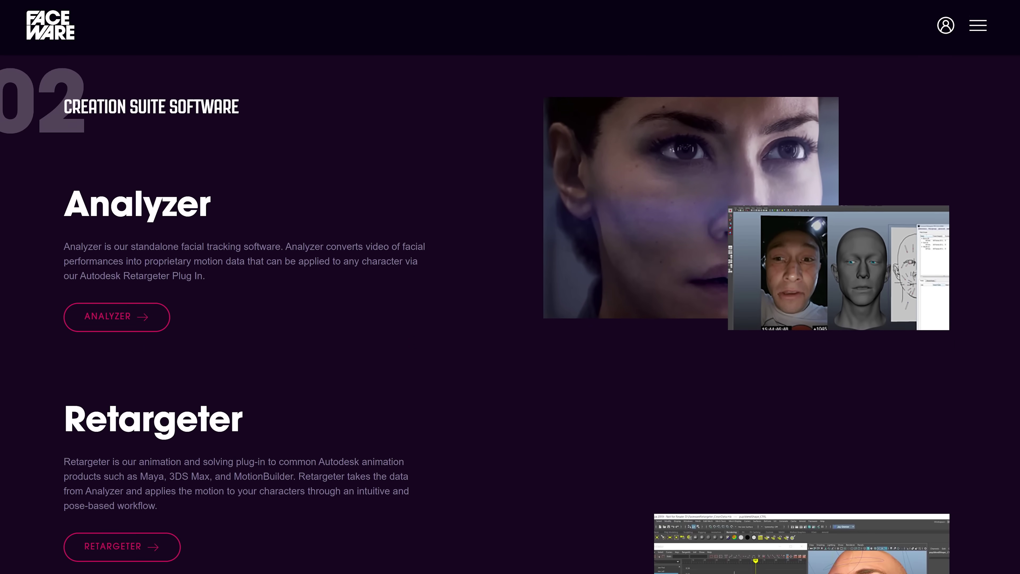
{"action": "scroll", "coordinate": [510, 313], "scroll_direction": "down", "scroll_amount": 5}
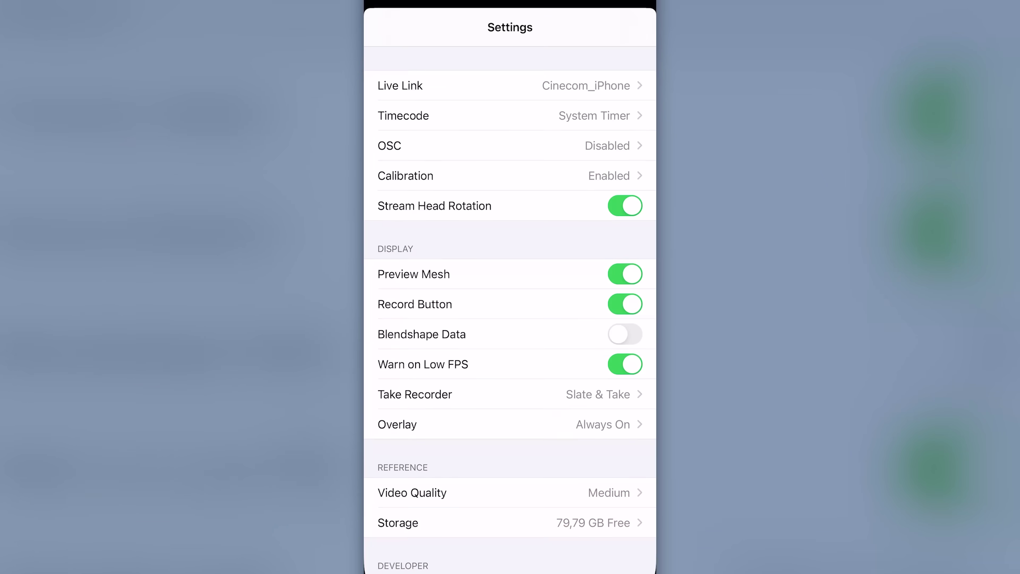
In the Live Link Face phone settings, add a Live Link target with the IP address 192.169.1.23
{"action": "left_click", "coordinate": [400, 83]}
{"action": "left_click", "coordinate": [406, 155]}
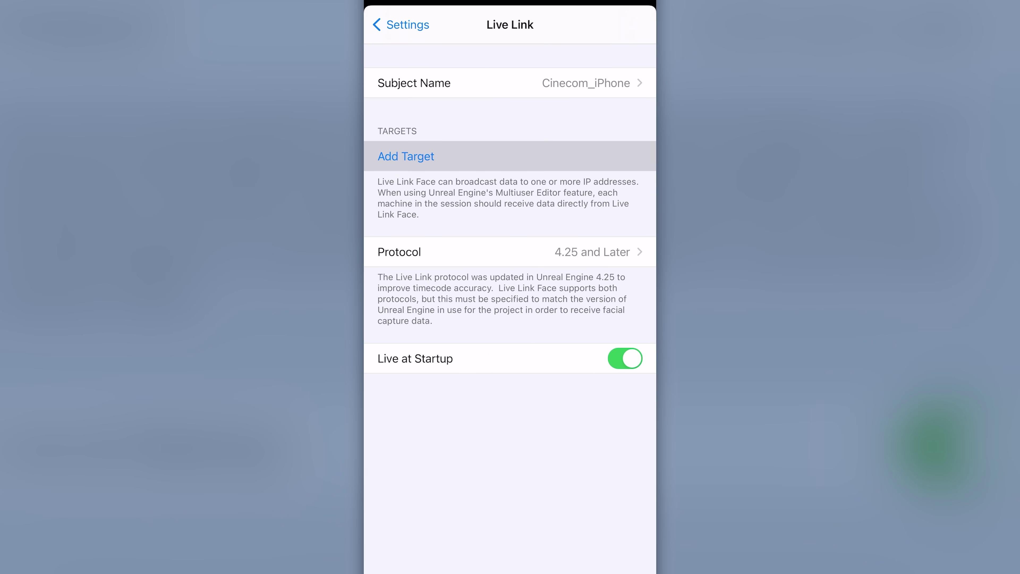
{"action": "type", "text": "192.169.1.23"}
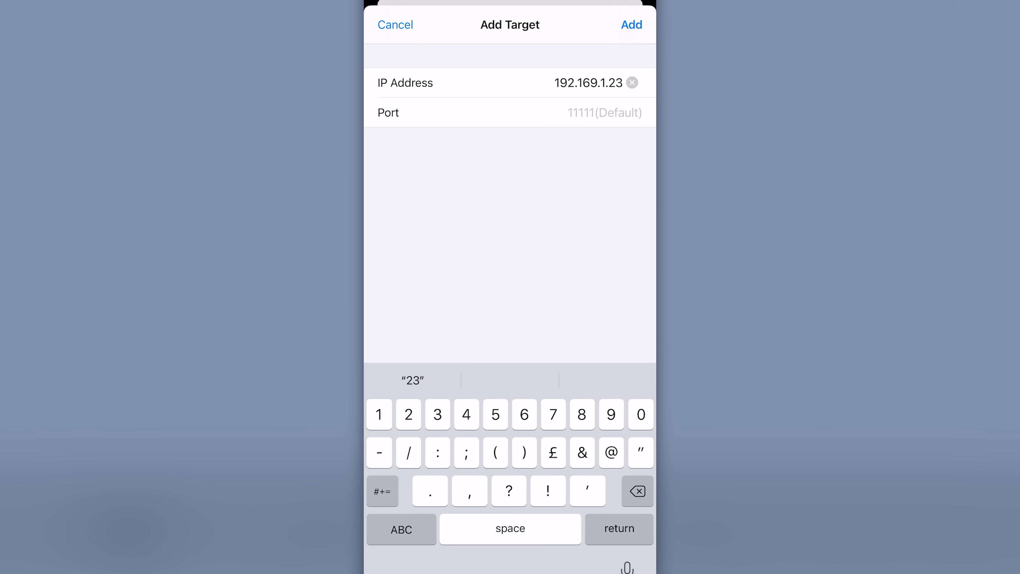
{"action": "left_click", "coordinate": [631, 25]}
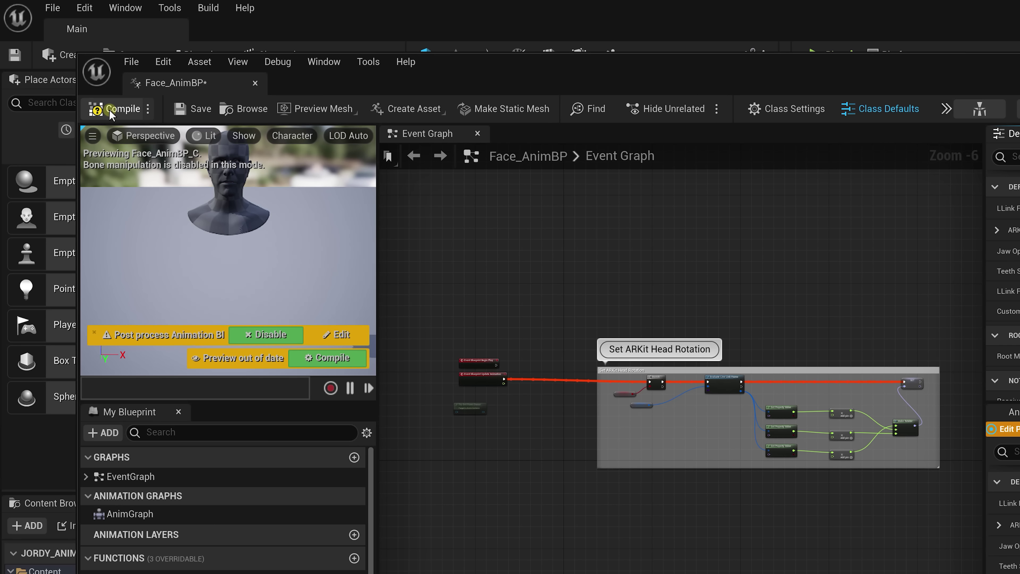
Compile the Face_AnimBP animation blueprint in Unreal Engine
{"action": "left_click", "coordinate": [104, 106]}
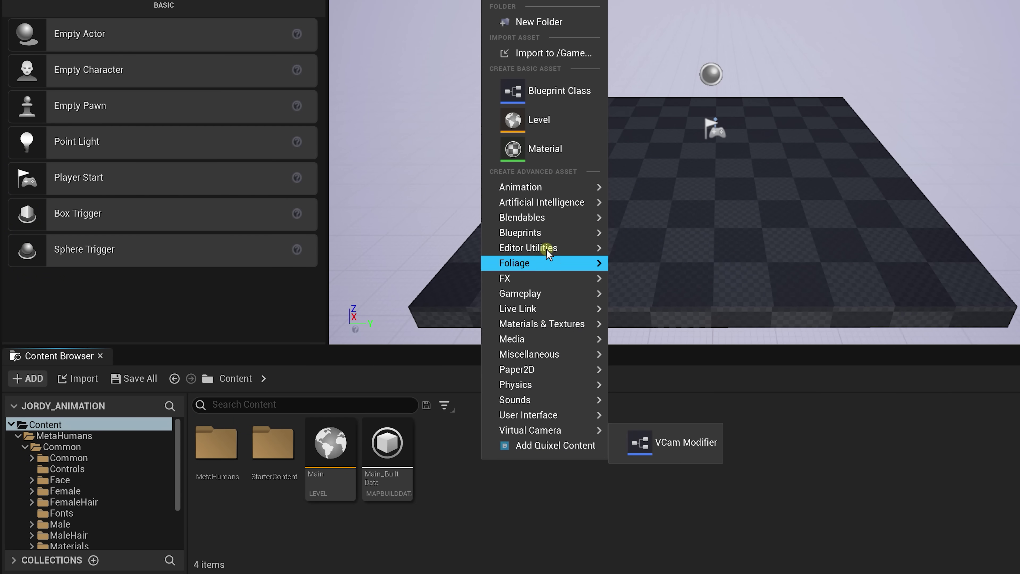
Create a Level Sequence named Recorder in the project's Content folder and open it
{"action": "mouse_move", "coordinate": [550, 191]}
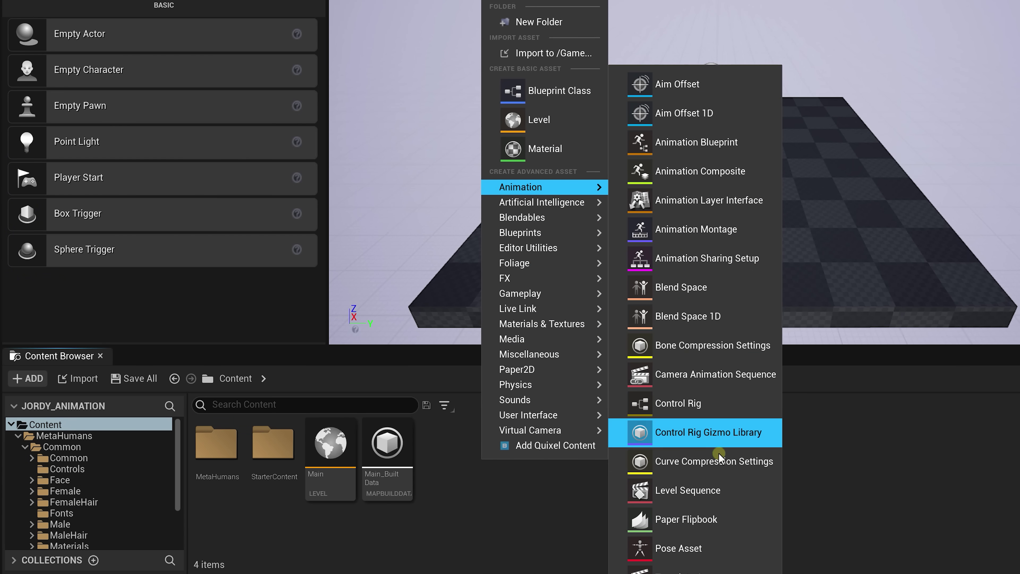
{"action": "left_click", "coordinate": [737, 488]}
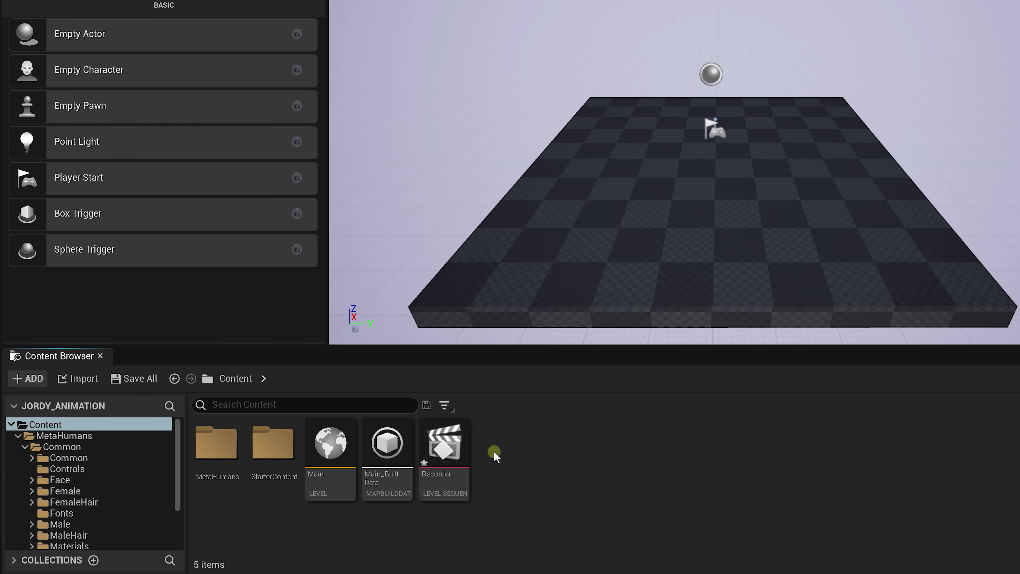
{"action": "double_click", "coordinate": [442, 444]}
Add the BP_Jordy blueprint from the MetaHumans/Jordy content folder to the Recorder level sequence
{"action": "left_click", "coordinate": [64, 356]}
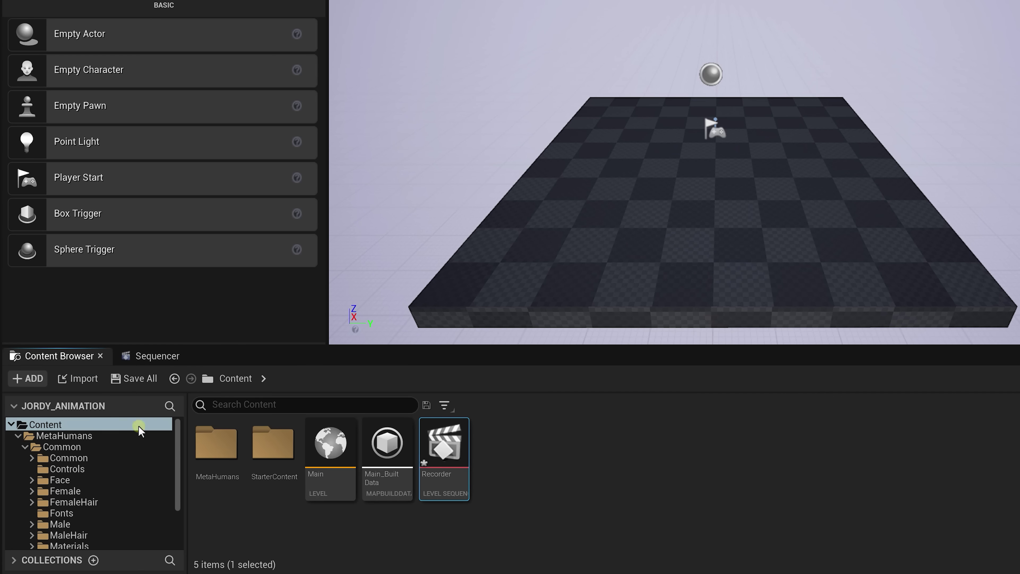
{"action": "double_click", "coordinate": [213, 440]}
{"action": "double_click", "coordinate": [269, 438]}
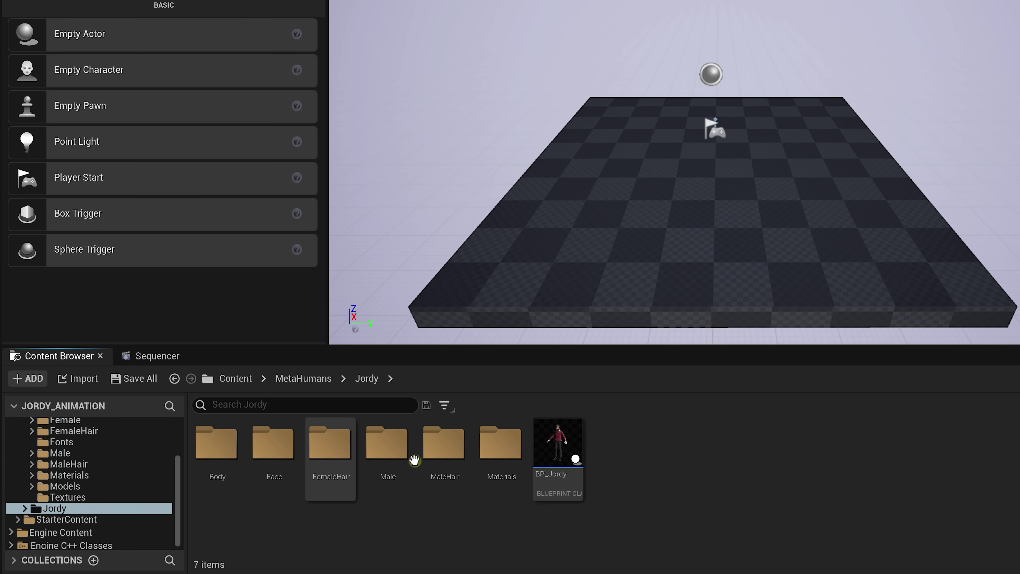
{"action": "left_click", "coordinate": [570, 450]}
{"action": "left_click_drag", "start_coordinate": [228, 376], "coordinate": [134, 432]}
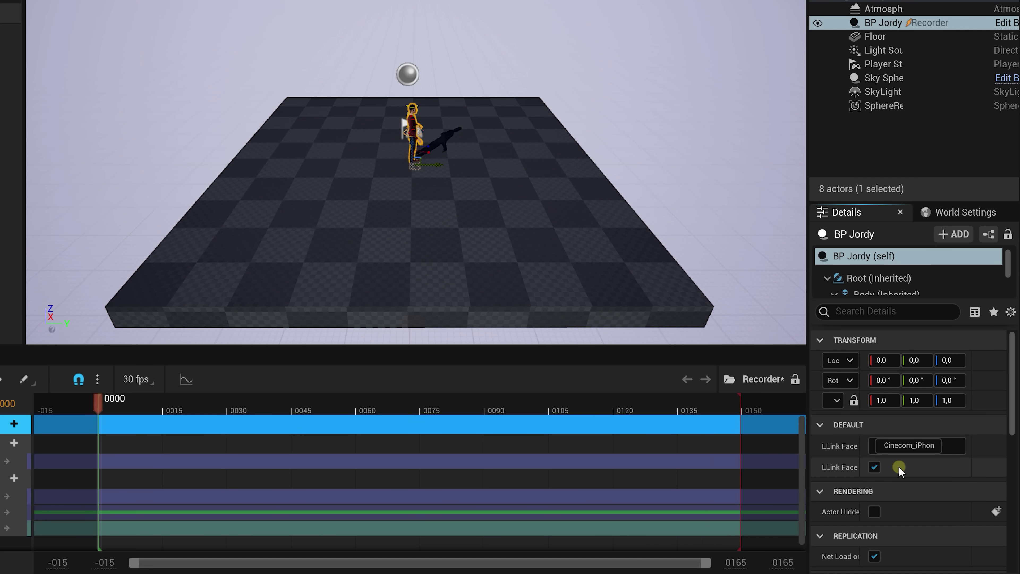
Open the list of components that can be added to BP Jordy and search it for "live"
{"action": "left_click", "coordinate": [954, 234]}
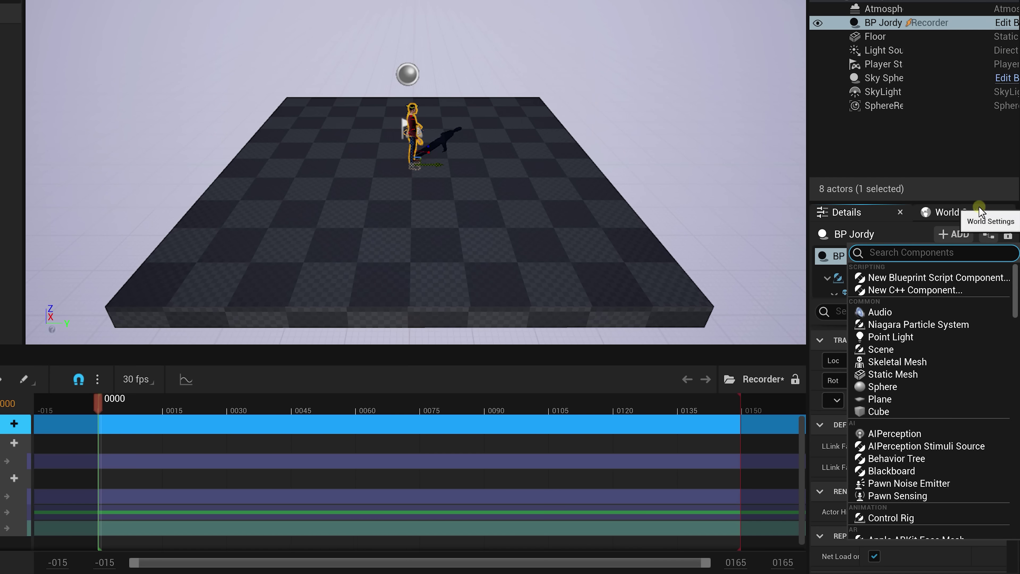
{"action": "type", "text": "live"}
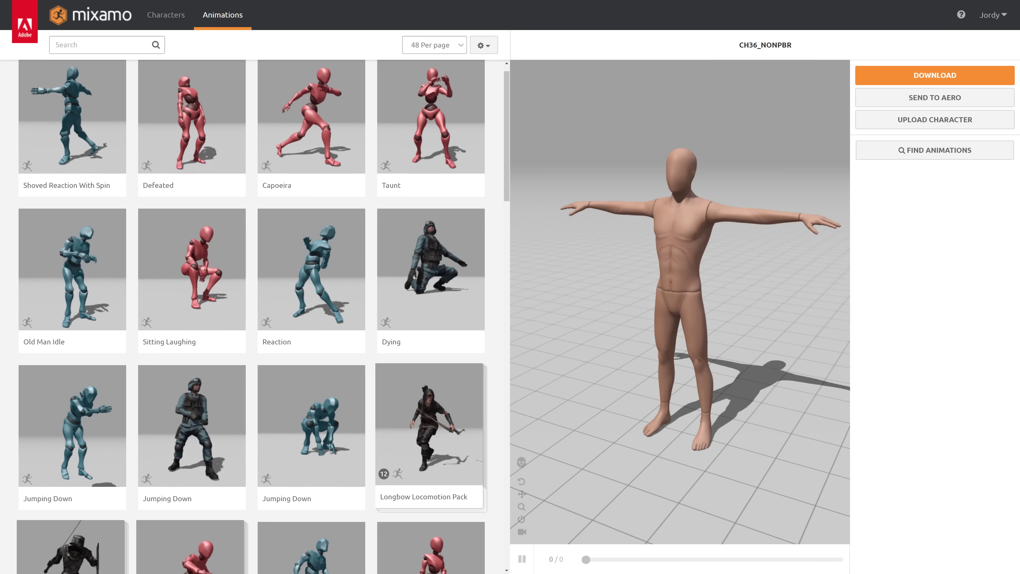
Switch from the Mixamo animation library to the Mixamo Converter web page and download version 1.8
{"action": "scroll", "coordinate": [252, 316], "scroll_direction": "down", "scroll_amount": 2}
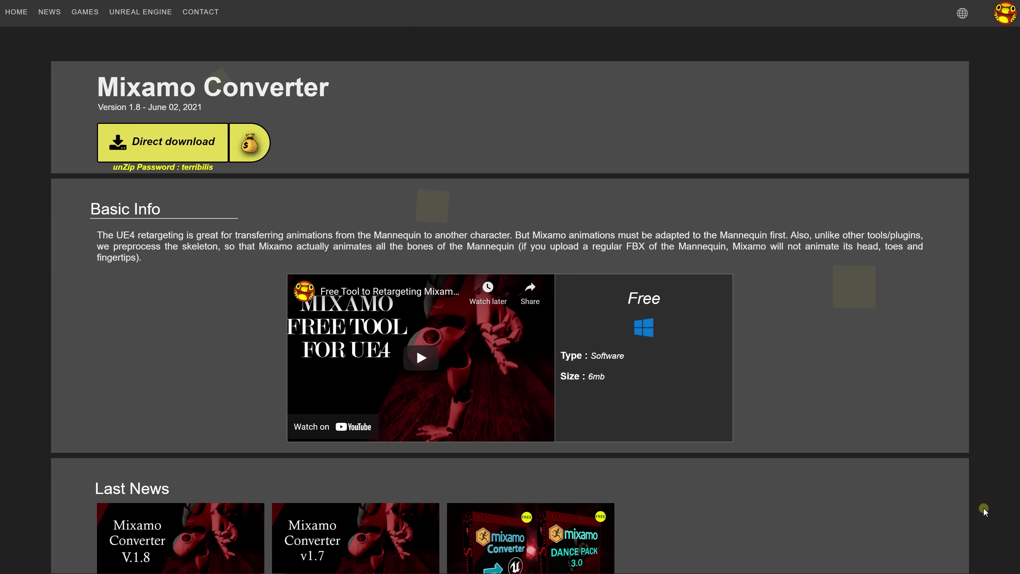
{"action": "left_click", "coordinate": [210, 147]}
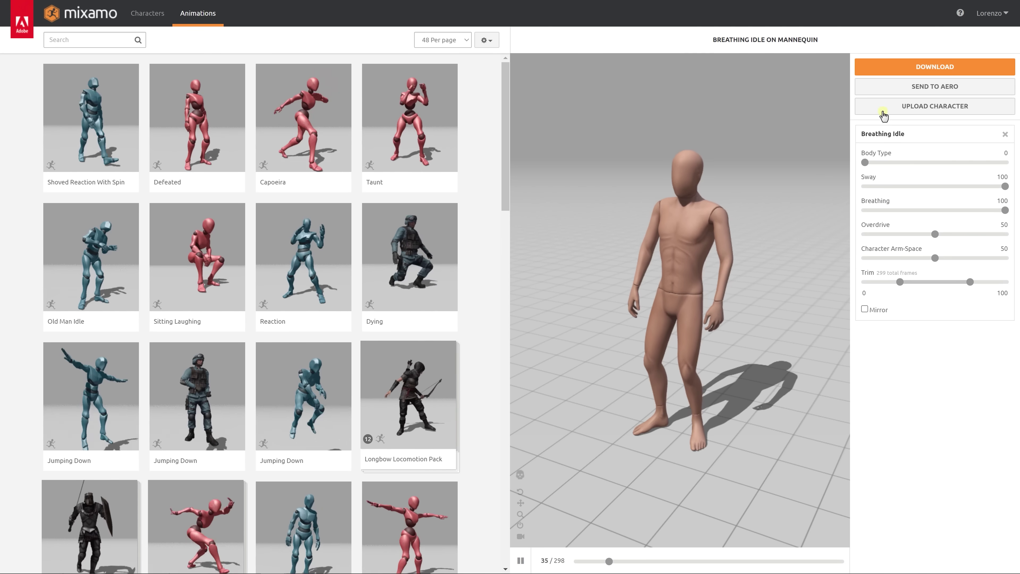
In Mixamo, upload SK_Mannequin_For_Mixamo.FBX from the mixamo_converter folder as the character
{"action": "left_click", "coordinate": [882, 108]}
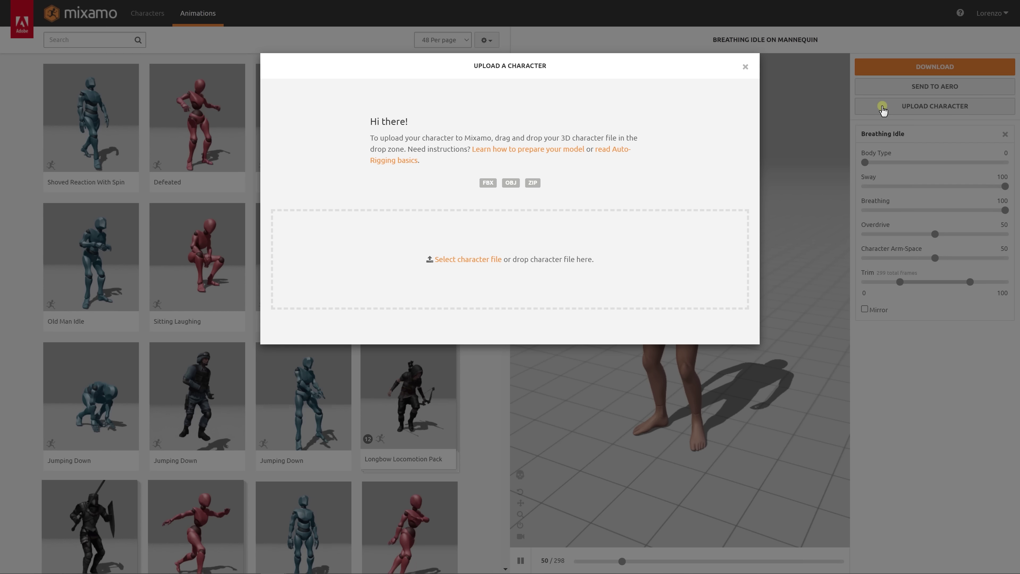
{"action": "left_click", "coordinate": [476, 260]}
{"action": "double_click", "coordinate": [365, 204]}
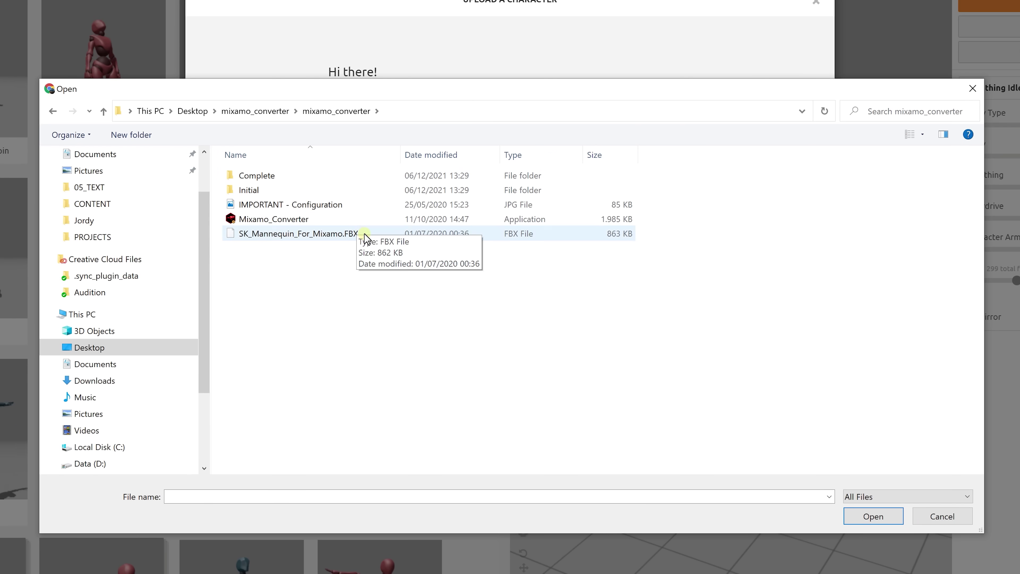
{"action": "left_click", "coordinate": [367, 238]}
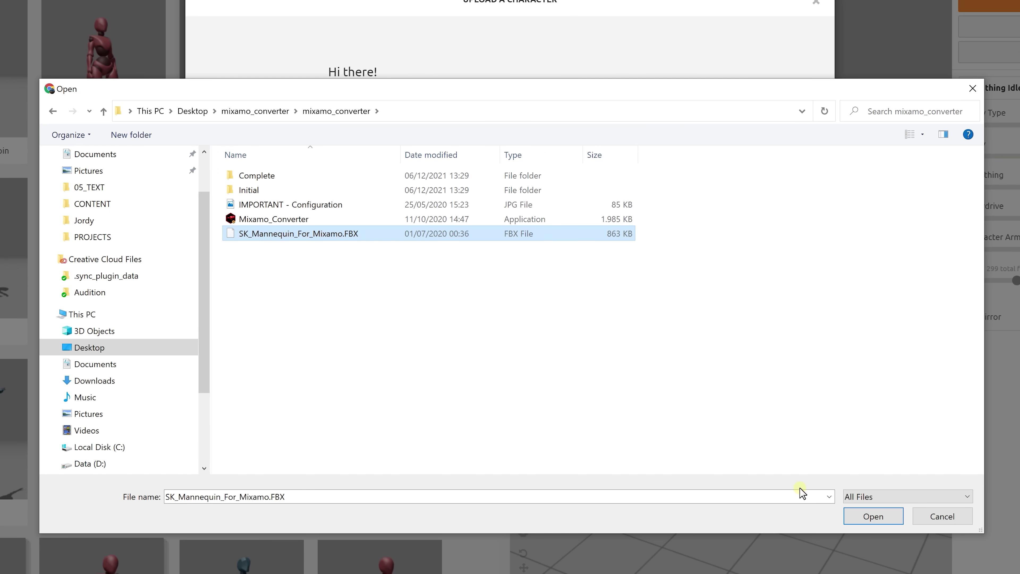
{"action": "left_click", "coordinate": [873, 515]}
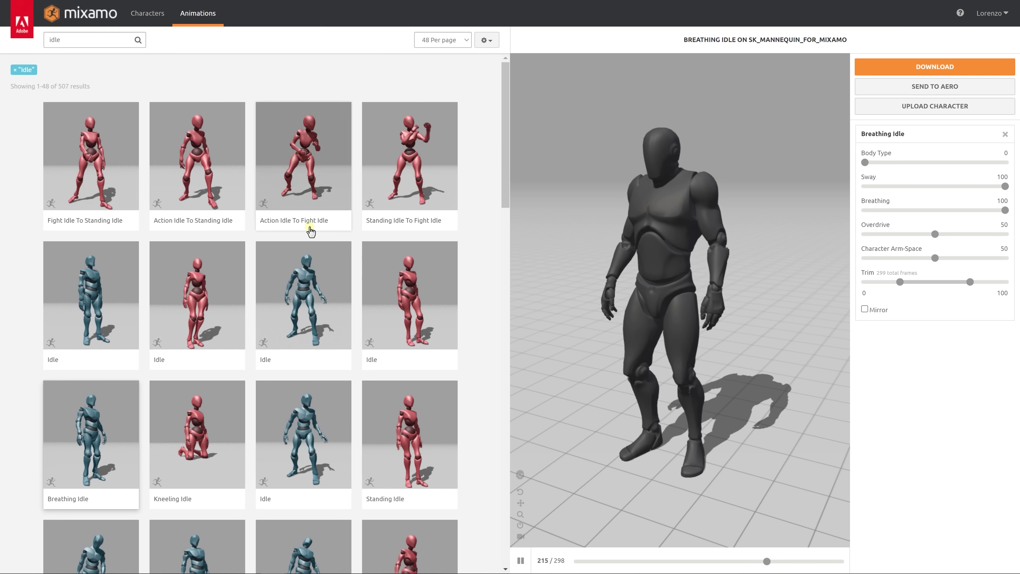
Apply an Idle animation to the mannequin and download it as FBX Binary, without skin, 30 fps, uniform keyframe reduction, into the Initial folder as Idle
{"action": "left_click", "coordinate": [316, 304]}
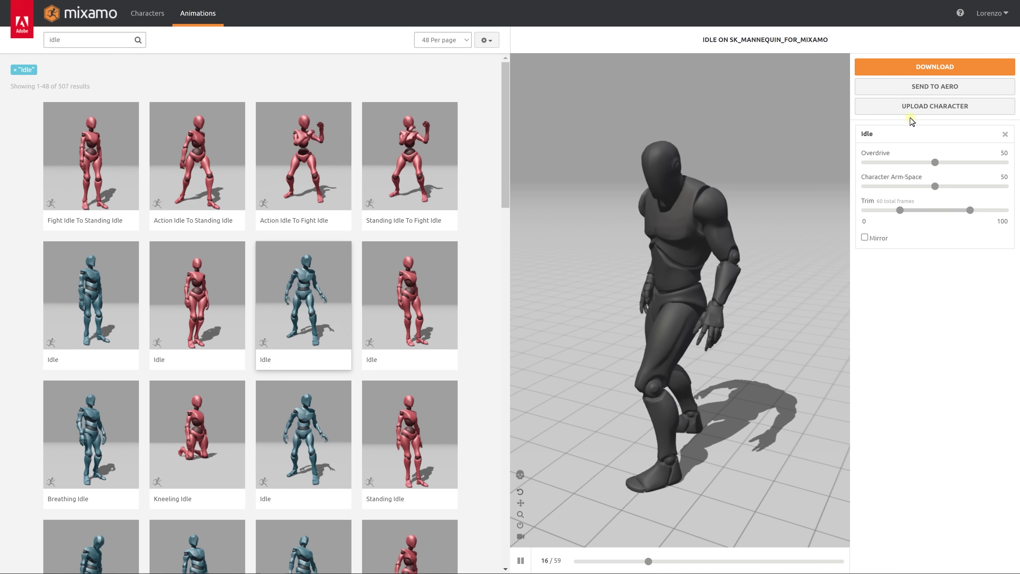
{"action": "left_click", "coordinate": [979, 68]}
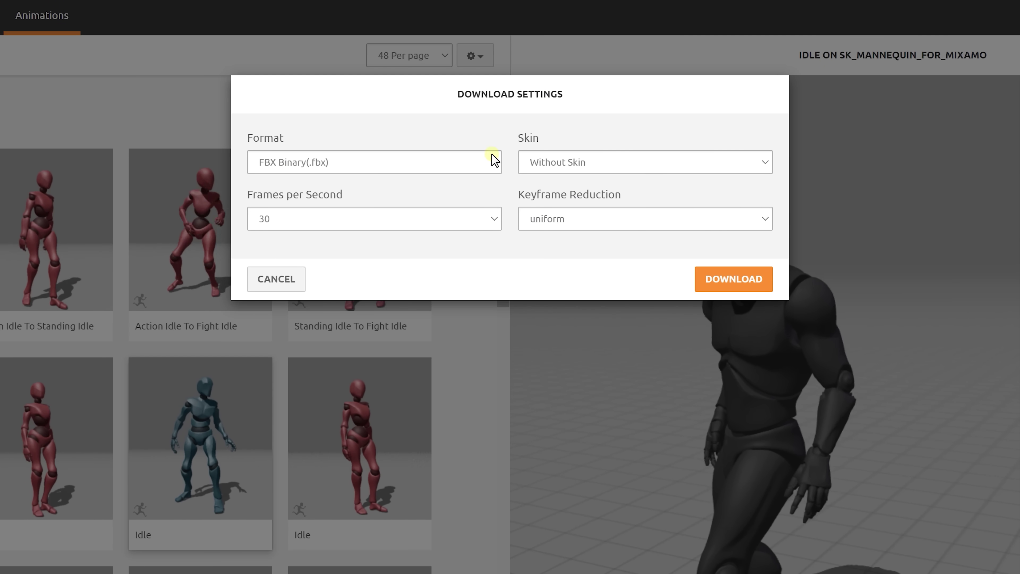
{"action": "left_click", "coordinate": [709, 281]}
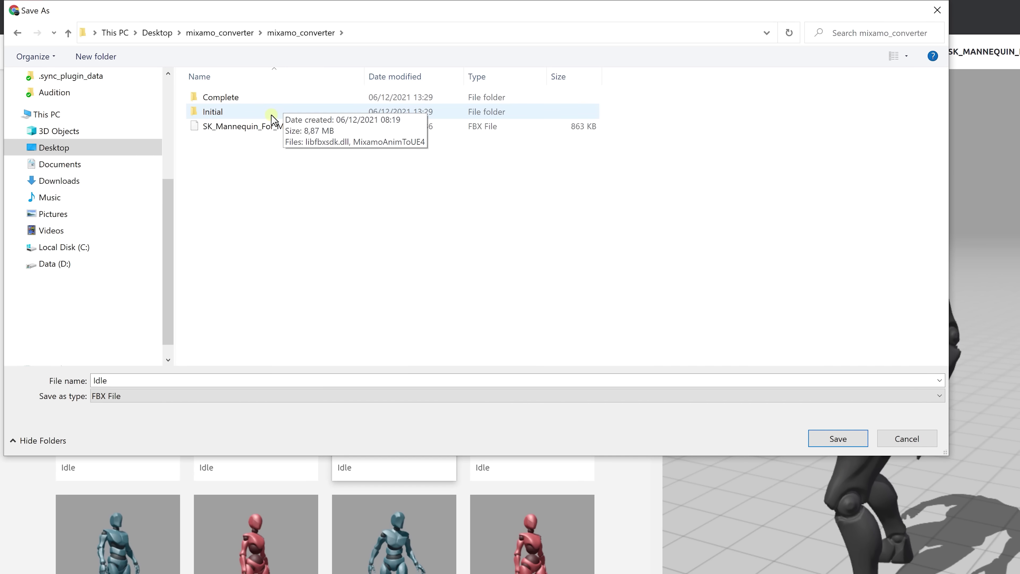
{"action": "double_click", "coordinate": [273, 119]}
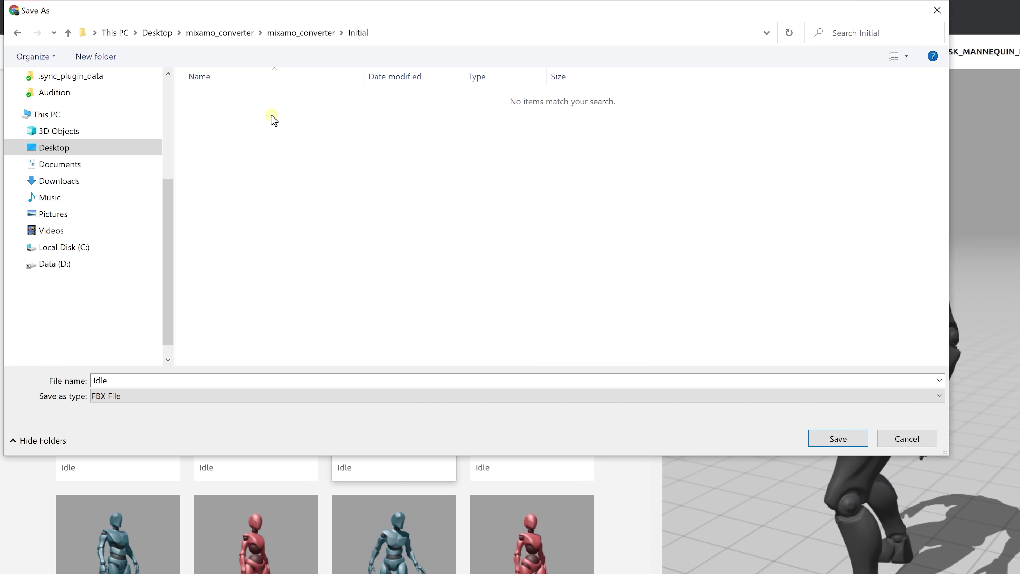
{"action": "left_click", "coordinate": [837, 438]}
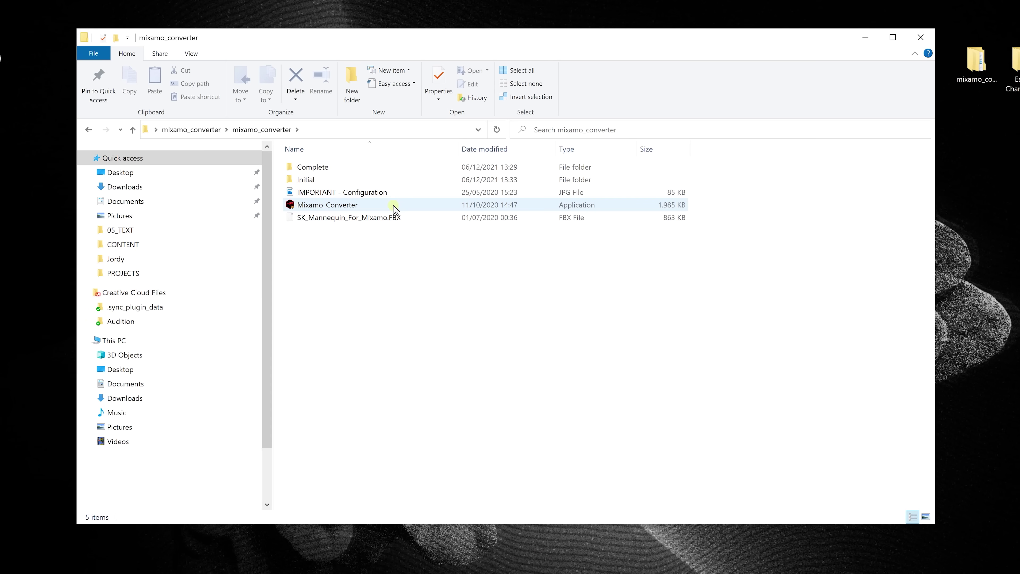
Run Mixamo_Converter from the mixamo_converter folder to convert the Idle animation for Unreal, and open the Complete folder
{"action": "double_click", "coordinate": [393, 206]}
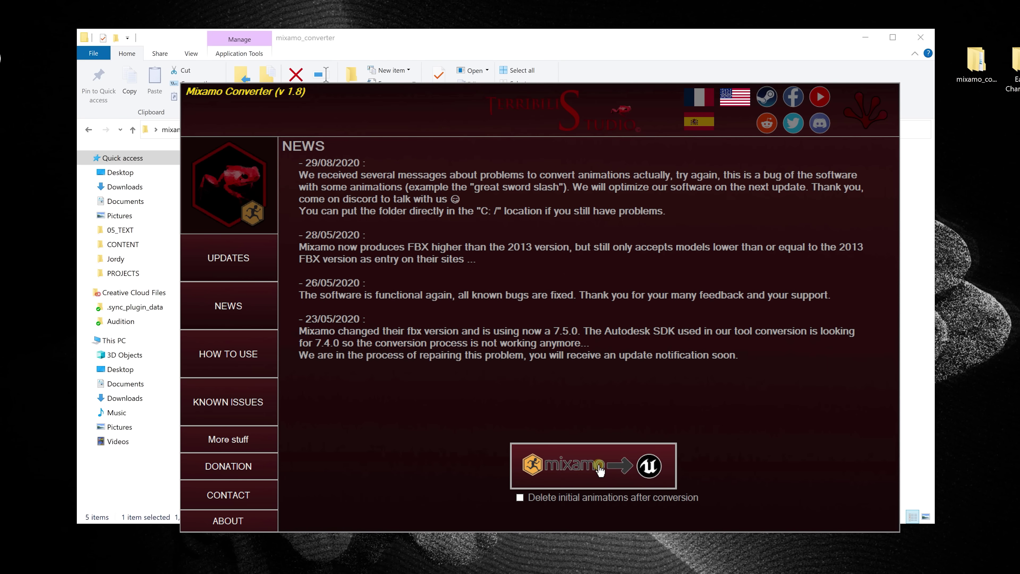
{"action": "left_click", "coordinate": [596, 466]}
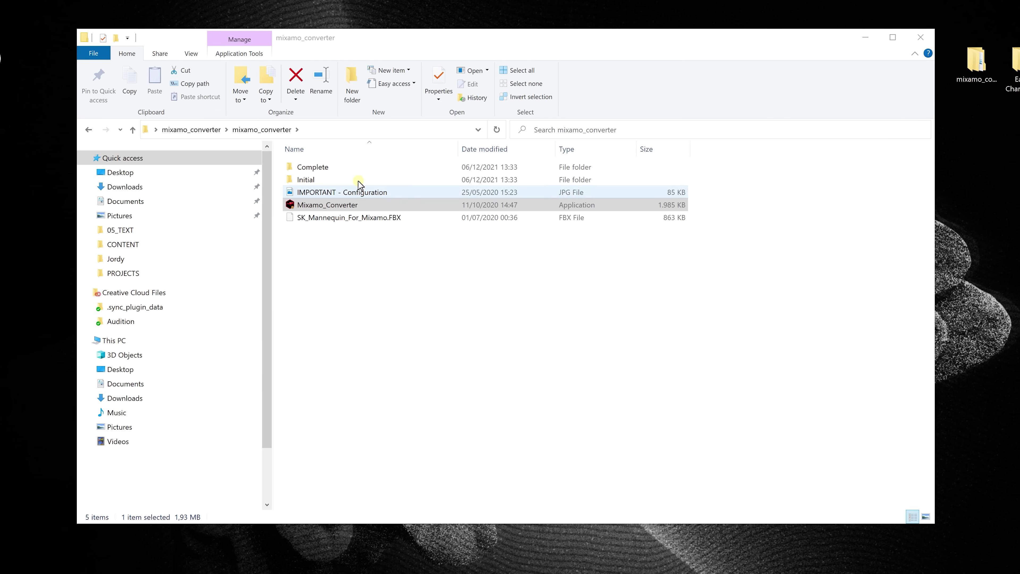
{"action": "double_click", "coordinate": [353, 167]}
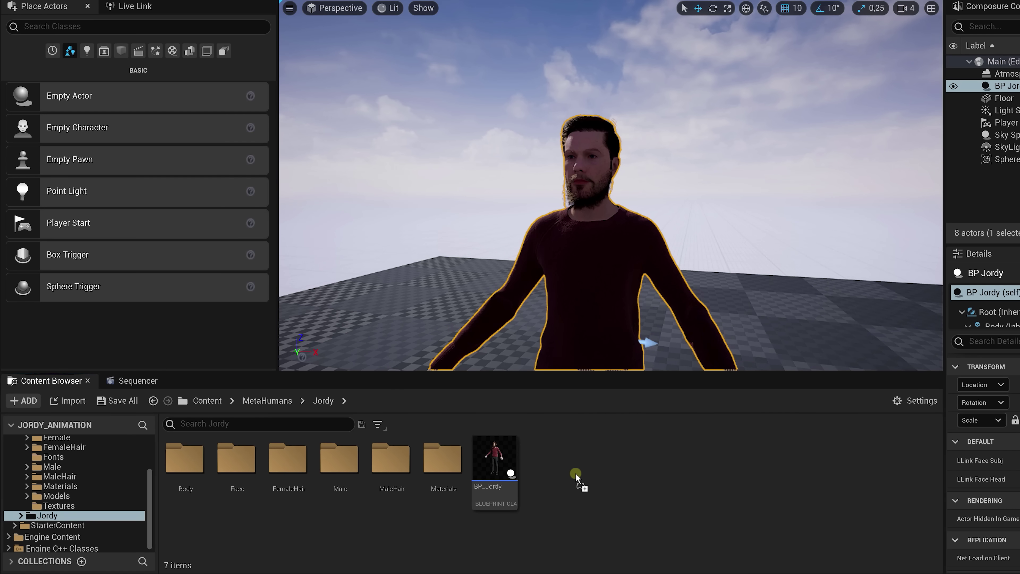
In Unreal Engine, import the converted Idle4UE4 animation into MetaHumans/Jordy using the metahuman_base_skel skeleton
{"action": "left_click_drag", "start_coordinate": [576, 476], "coordinate": [576, 478]}
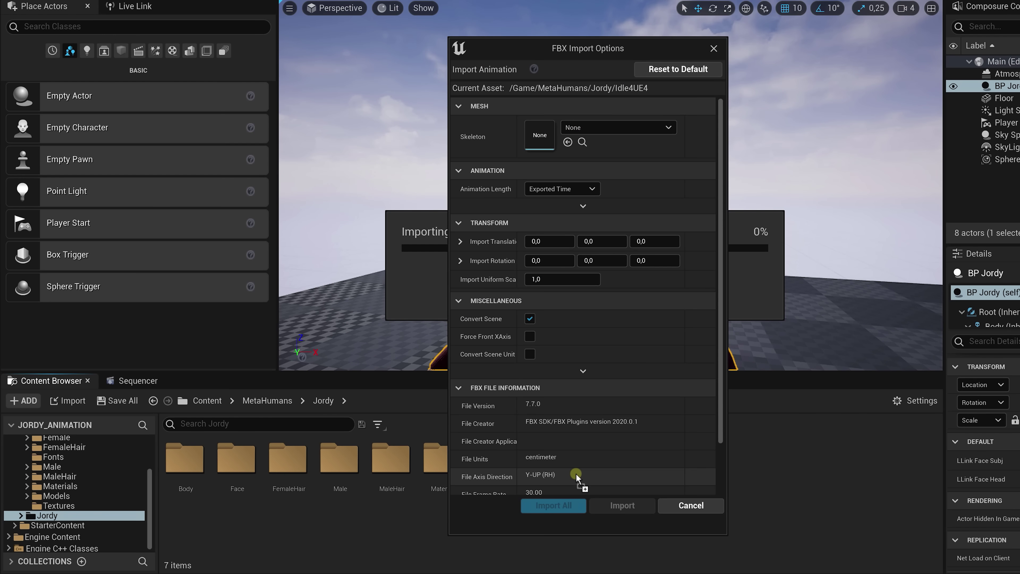
{"action": "left_click", "coordinate": [666, 129]}
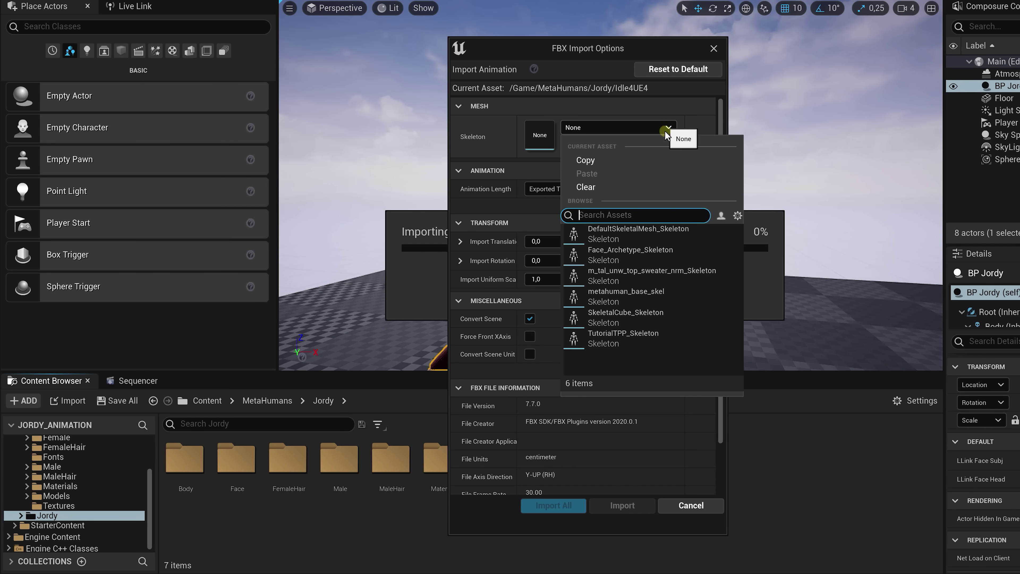
{"action": "left_click", "coordinate": [685, 295]}
{"action": "left_click", "coordinate": [573, 505]}
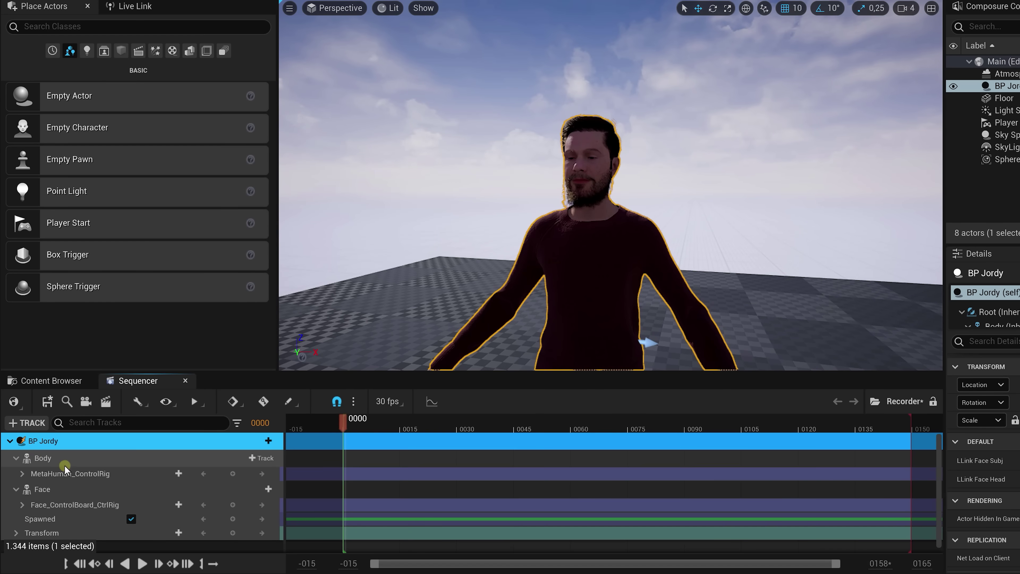
In the Recorder sequence, delete the Body's MetaHuman_ControlRig track and add the Idle4UE4 animation to the Body
{"action": "left_click", "coordinate": [119, 474]}
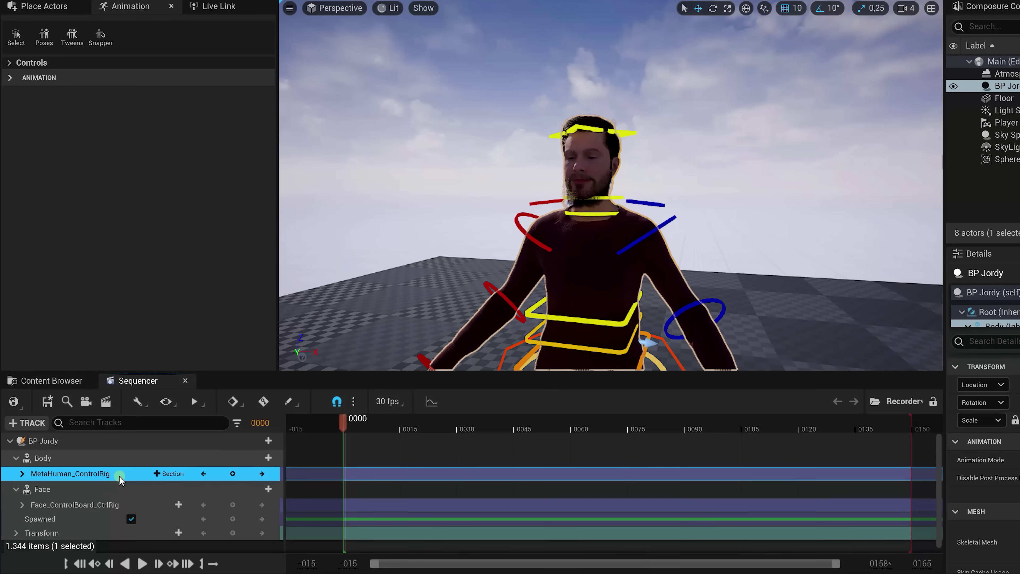
{"action": "key", "text": "Delete"}
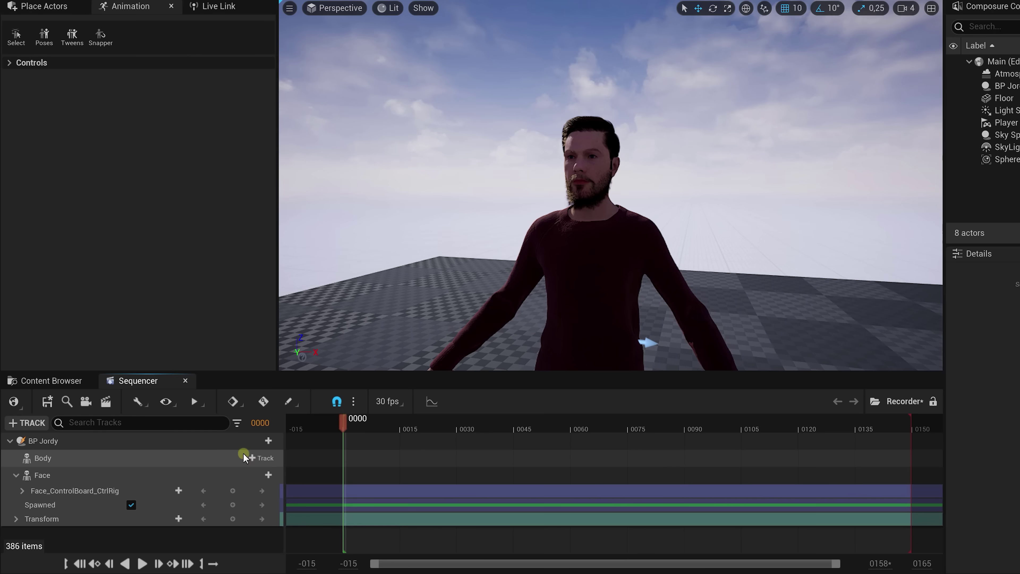
{"action": "left_click", "coordinate": [264, 458]}
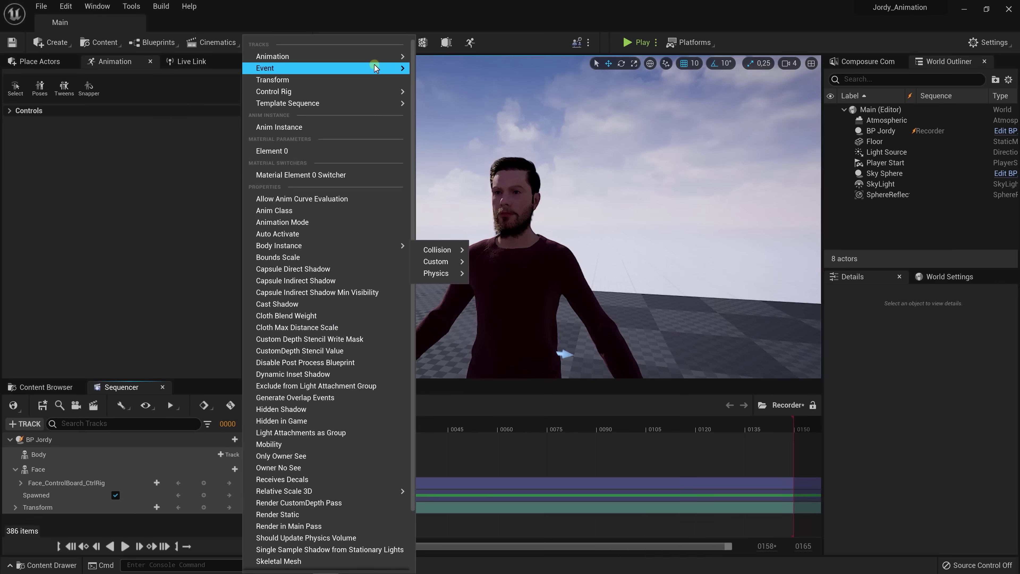
{"action": "mouse_move", "coordinate": [430, 6]}
{"action": "type", "text": "idle"}
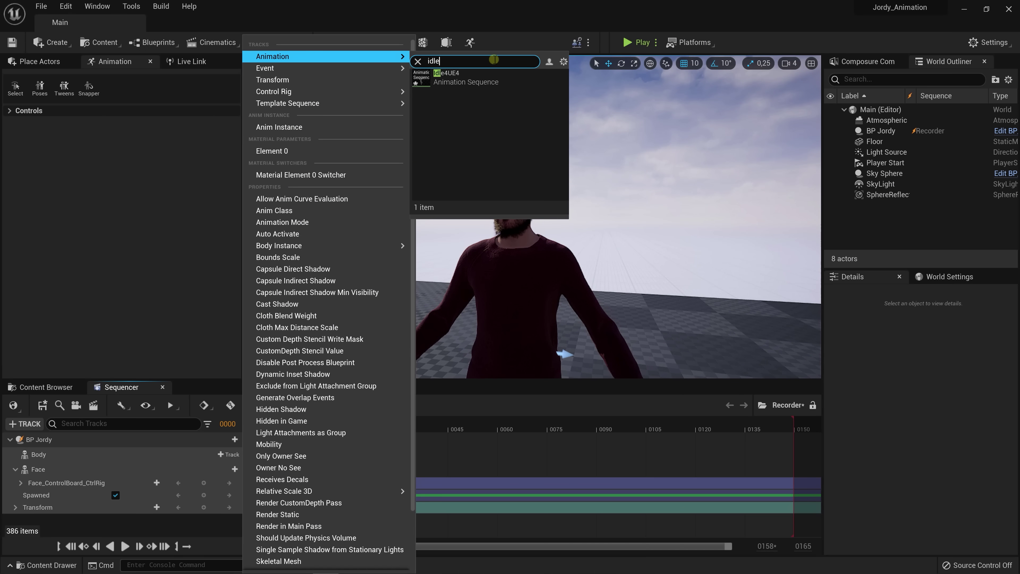
{"action": "left_click", "coordinate": [446, 77]}
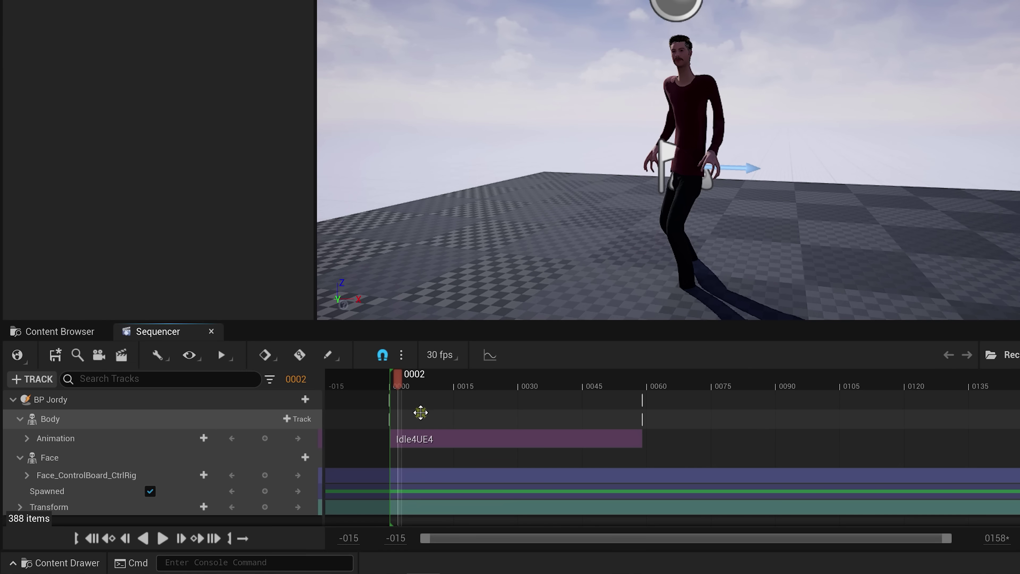
Open the Idle4UE4 animation asset from its sequence clip's properties and show the retargeting options in the skeleton tree
{"action": "right_click", "coordinate": [446, 439]}
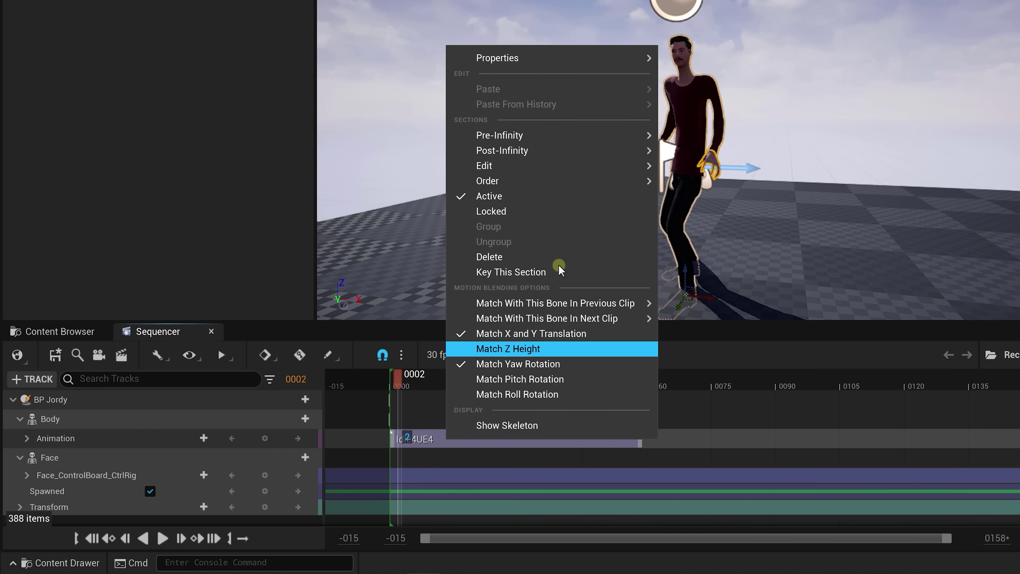
{"action": "left_click", "coordinate": [592, 60]}
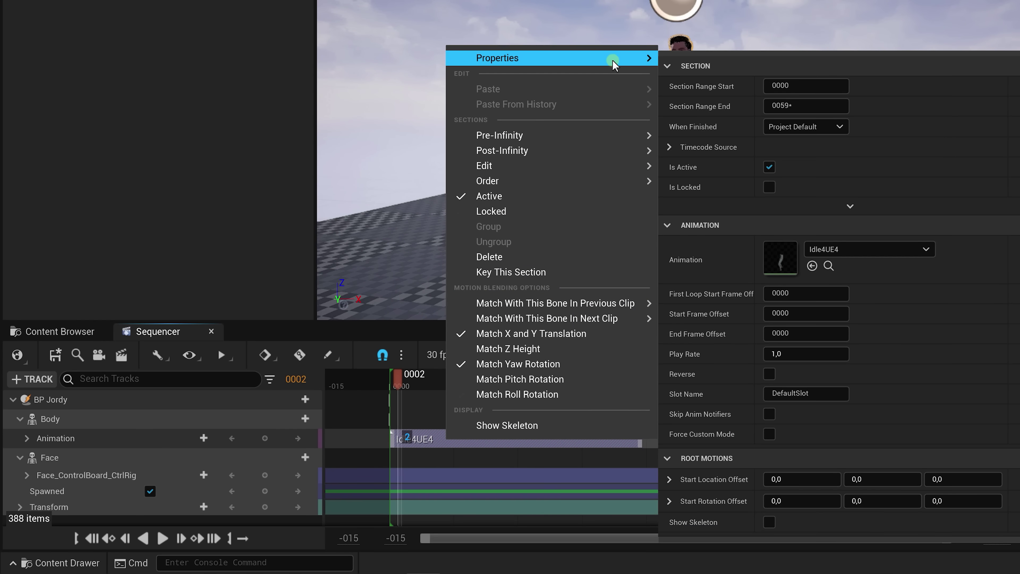
{"action": "double_click", "coordinate": [779, 257]}
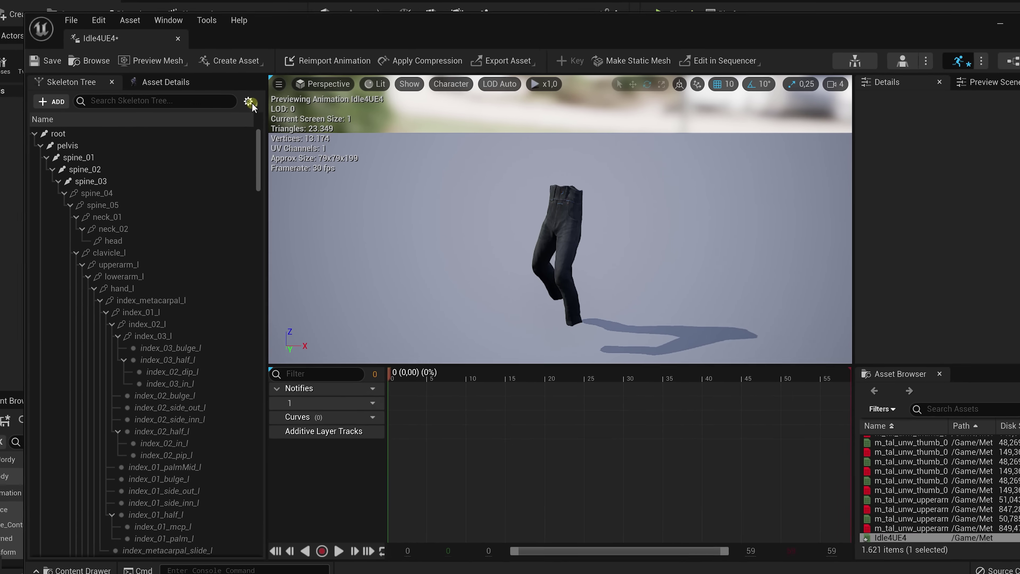
{"action": "left_click", "coordinate": [229, 97]}
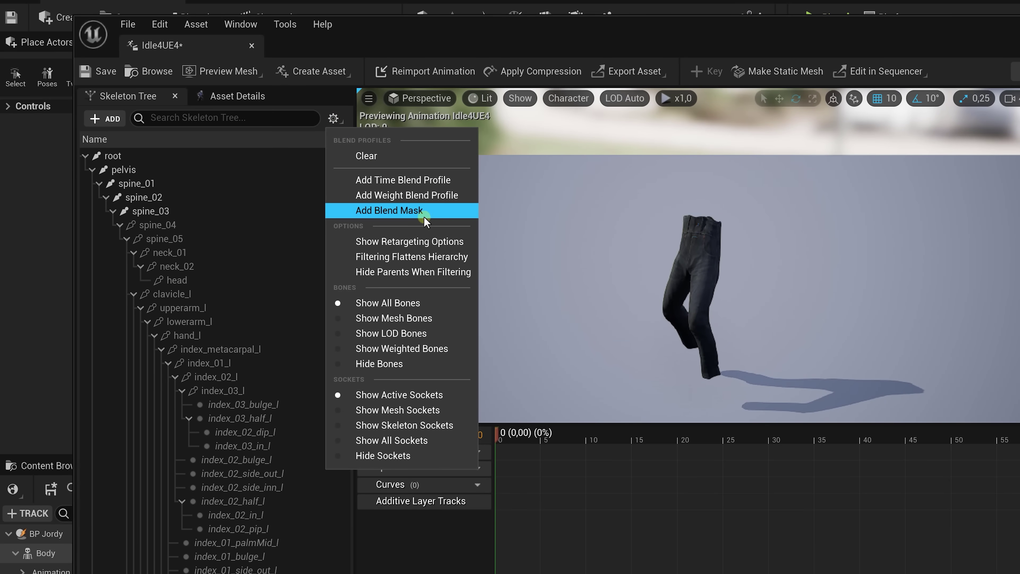
{"action": "left_click", "coordinate": [465, 242]}
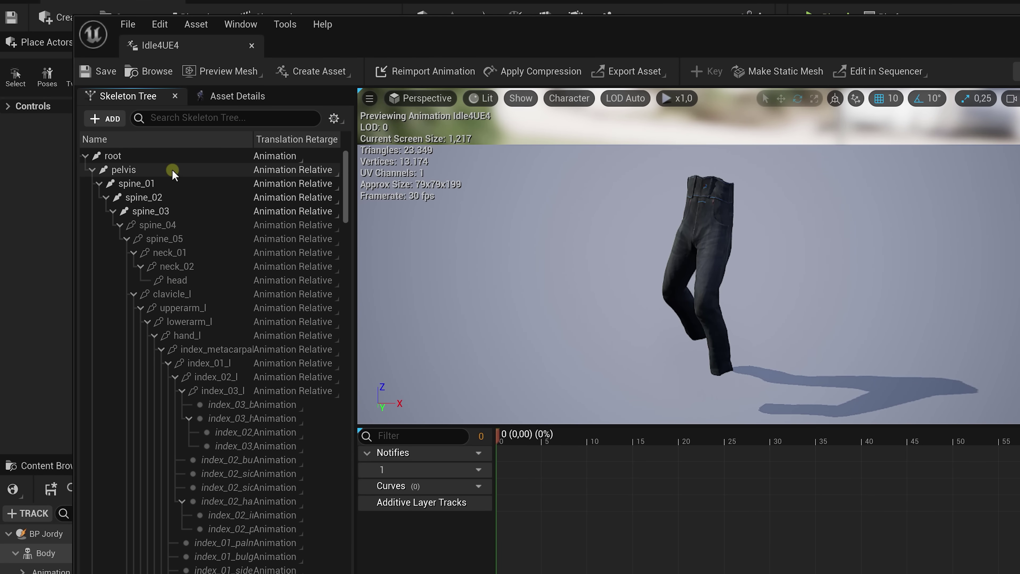
Recursively set the translation retargeting to Skeleton for the pelvis and all bones below it
{"action": "right_click", "coordinate": [172, 171]}
{"action": "mouse_move", "coordinate": [362, 274]}
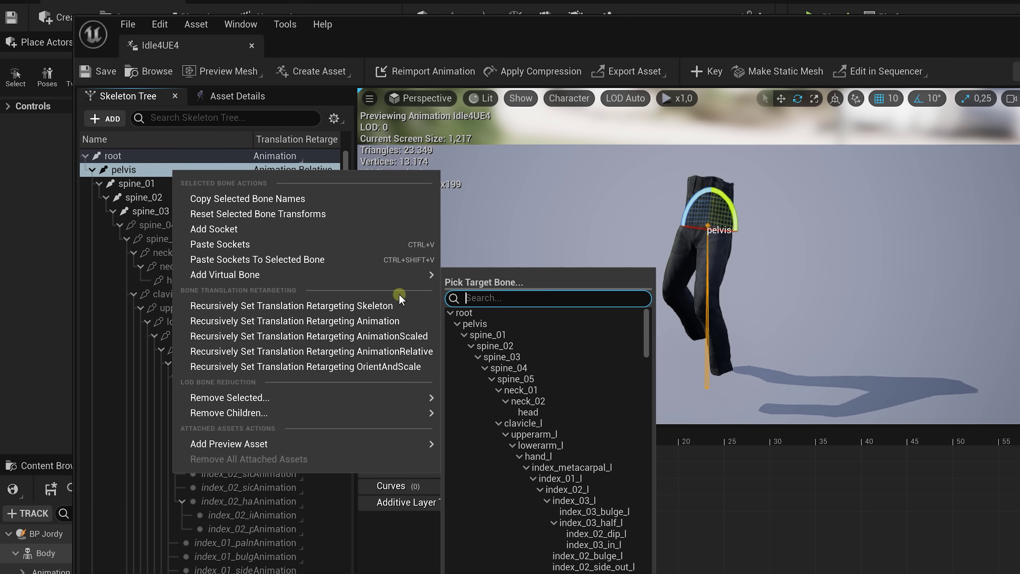
{"action": "left_click", "coordinate": [412, 306]}
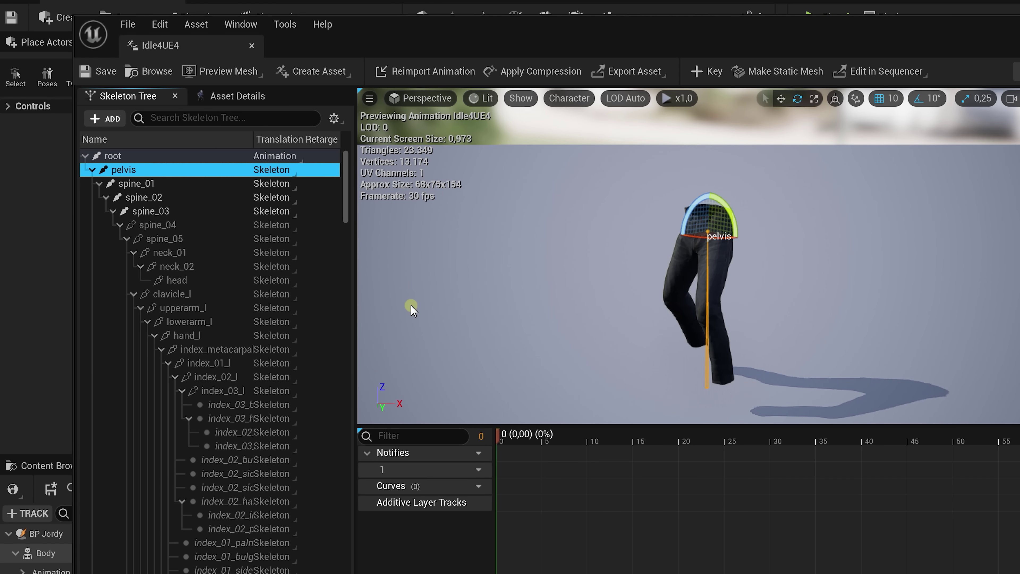
Set the translation retargeting of the pelvis bone to Animation Relative
{"action": "left_click", "coordinate": [293, 173]}
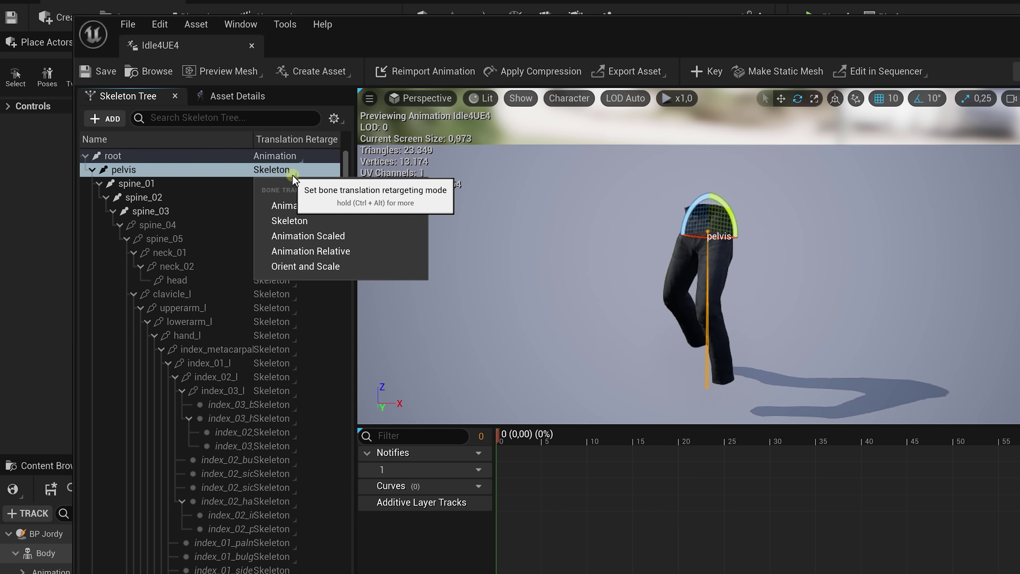
{"action": "left_click", "coordinate": [357, 251]}
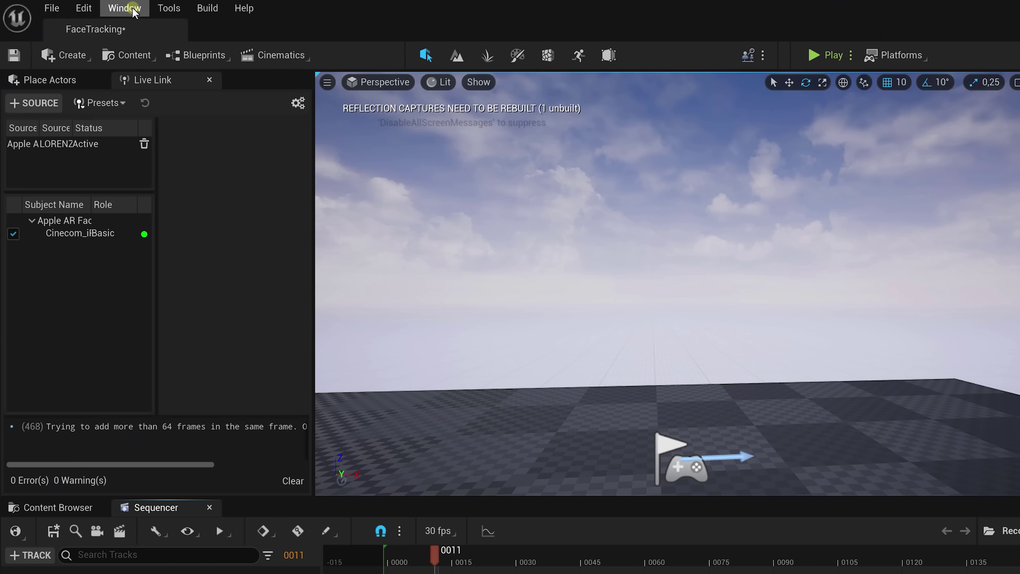
Open the Sequence Recorder in the FaceTracking level
{"action": "left_click", "coordinate": [128, 8]}
{"action": "mouse_move", "coordinate": [220, 48]}
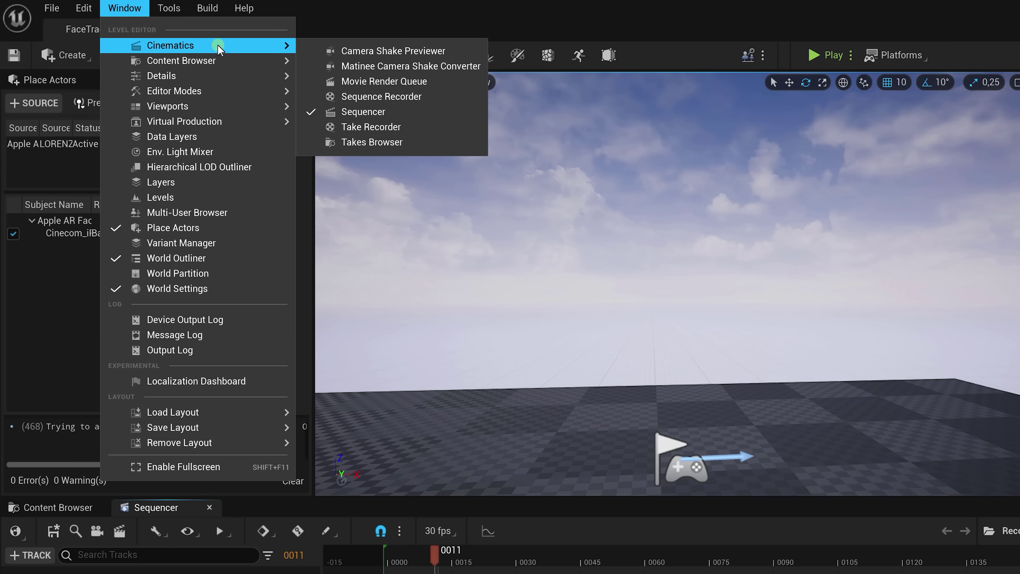
{"action": "left_click", "coordinate": [421, 98]}
Place BP_Jordy from MetaHumans/Jordy on the level floor and add it to the Sequence Recorder's actors
{"action": "left_click", "coordinate": [64, 509]}
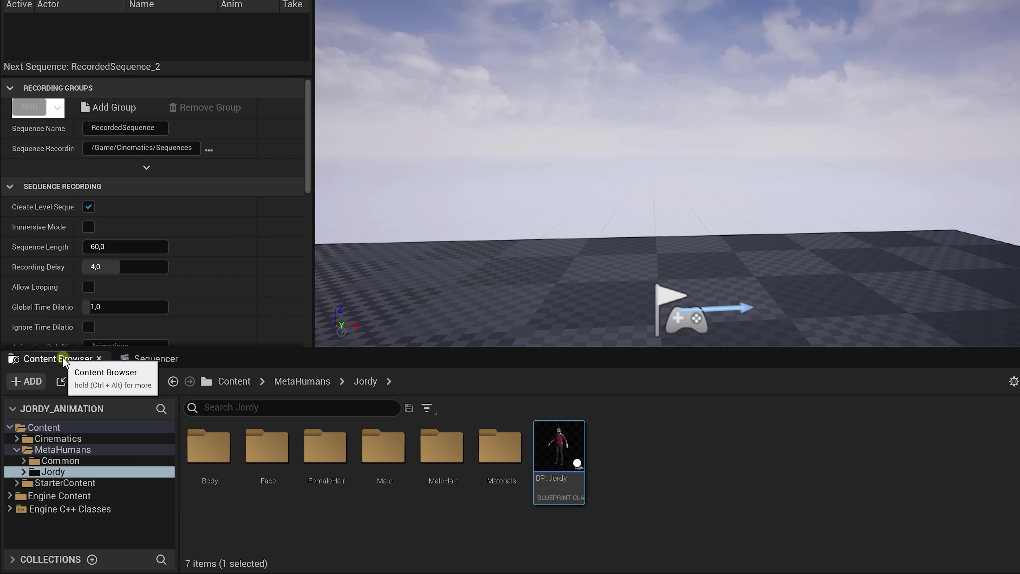
{"action": "left_click_drag", "start_coordinate": [570, 462], "coordinate": [588, 388]}
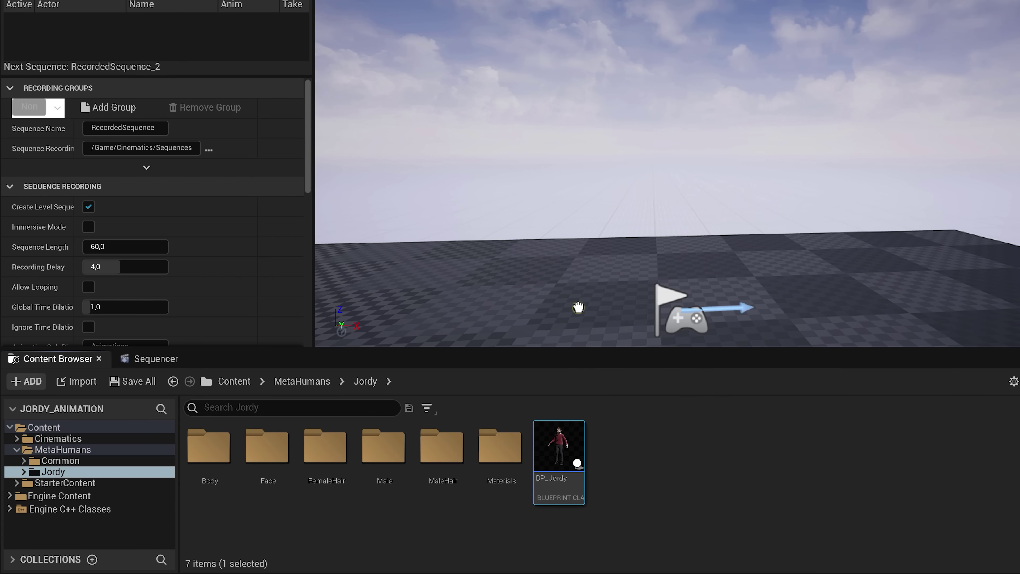
{"action": "left_click_drag", "start_coordinate": [578, 307], "coordinate": [578, 307]}
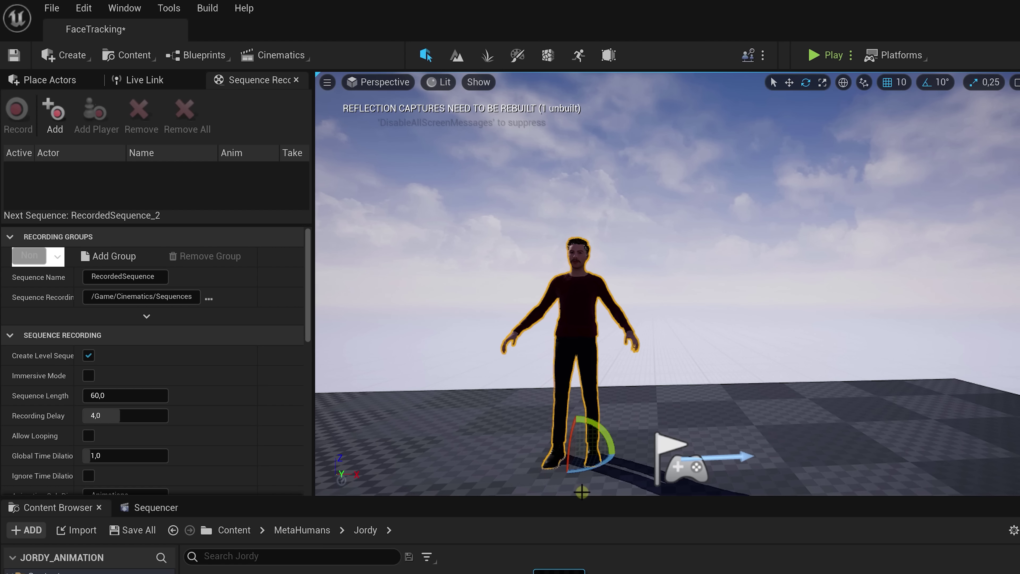
{"action": "left_click", "coordinate": [60, 121]}
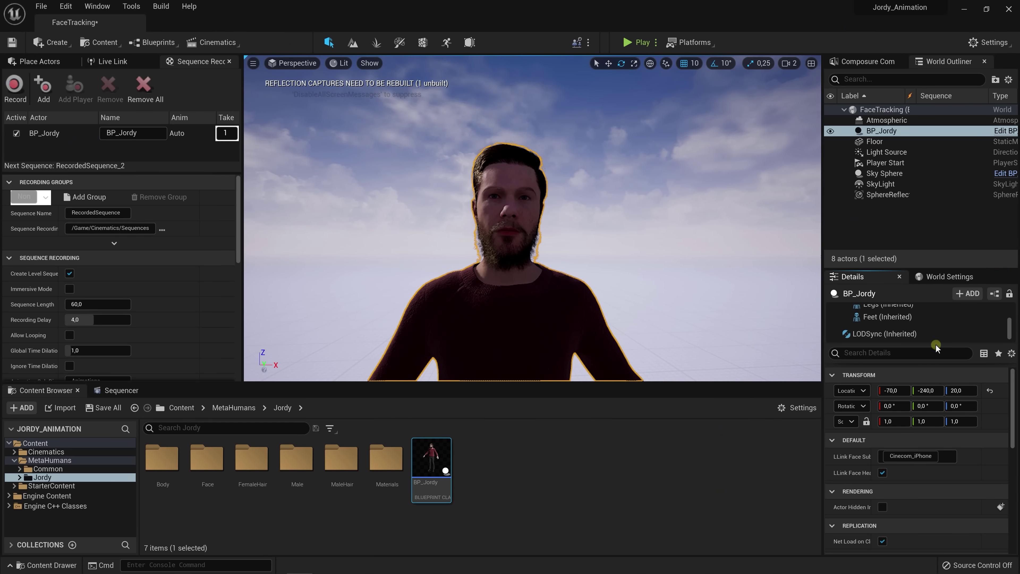
Add a component to the BP_Jordy actor, searching the component list for "live"
{"action": "left_click", "coordinate": [966, 293]}
{"action": "type", "text": "live"}
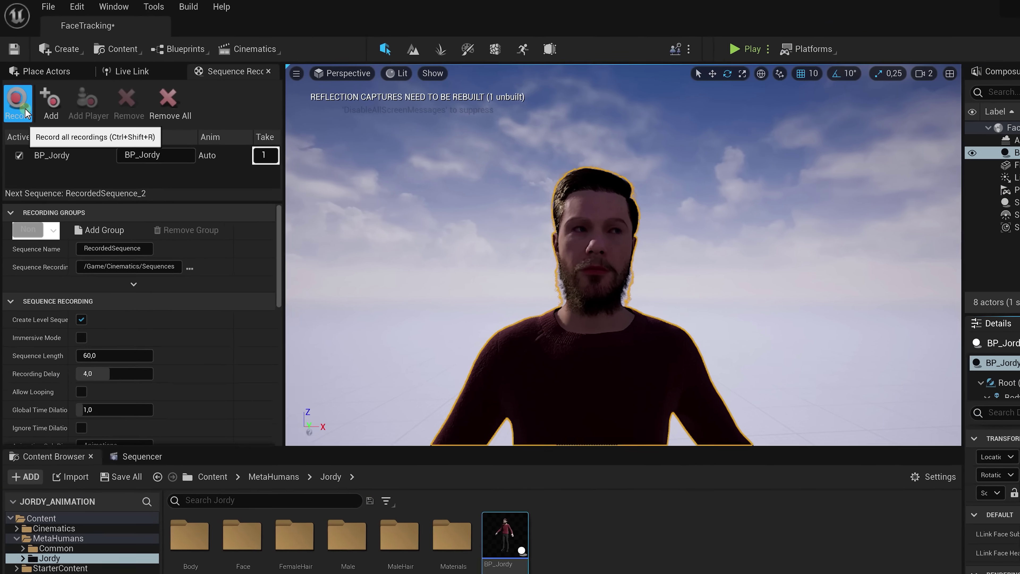
Record a facial performance take of BP_Jordy with the Sequence Recorder and stop the recording
{"action": "left_click", "coordinate": [22, 96]}
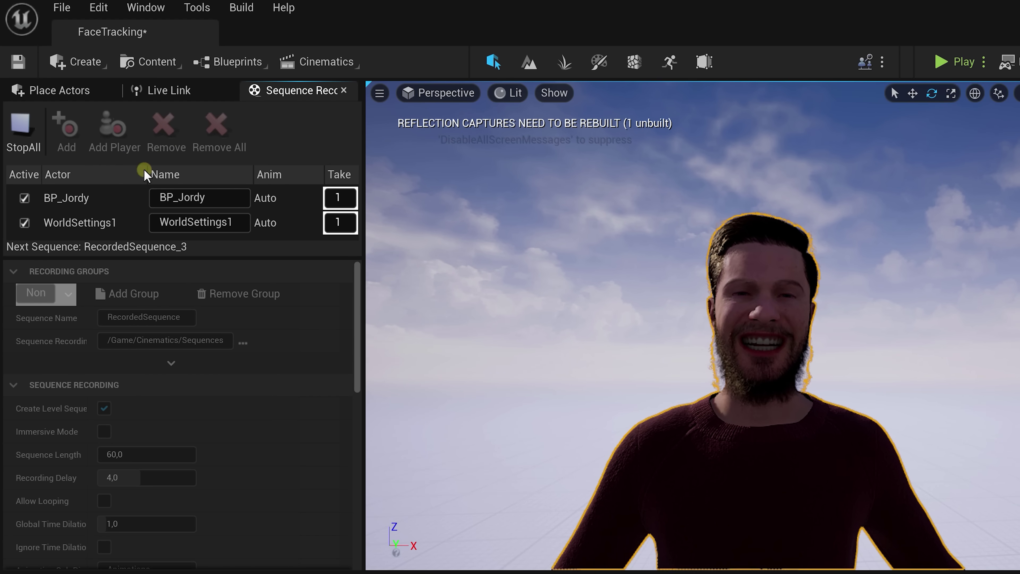
{"action": "left_click", "coordinate": [47, 137]}
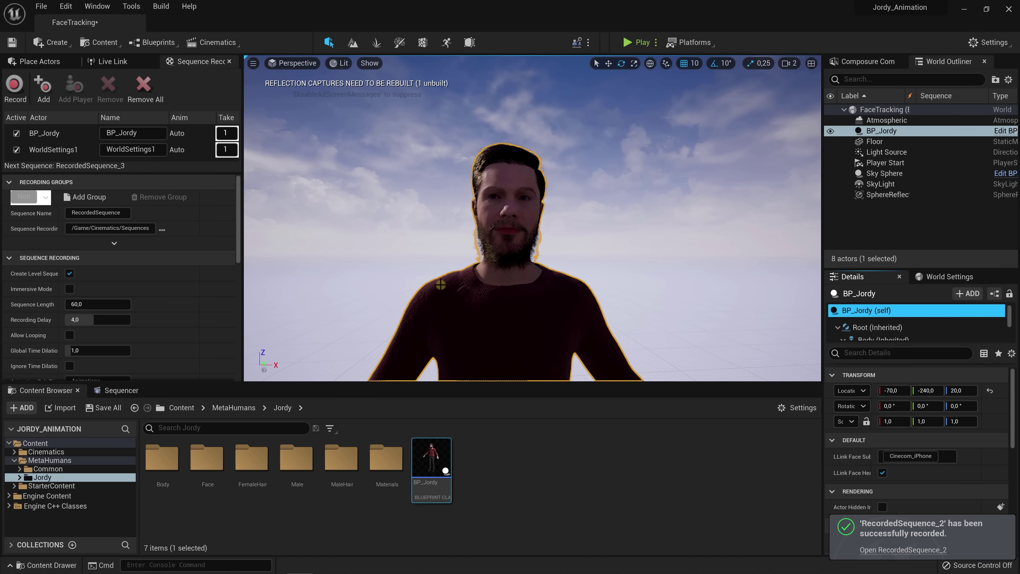
Open the newly recorded RecordedSequence_2 and hide the original BP_Jordy actor in the level
{"action": "left_click", "coordinate": [890, 550]}
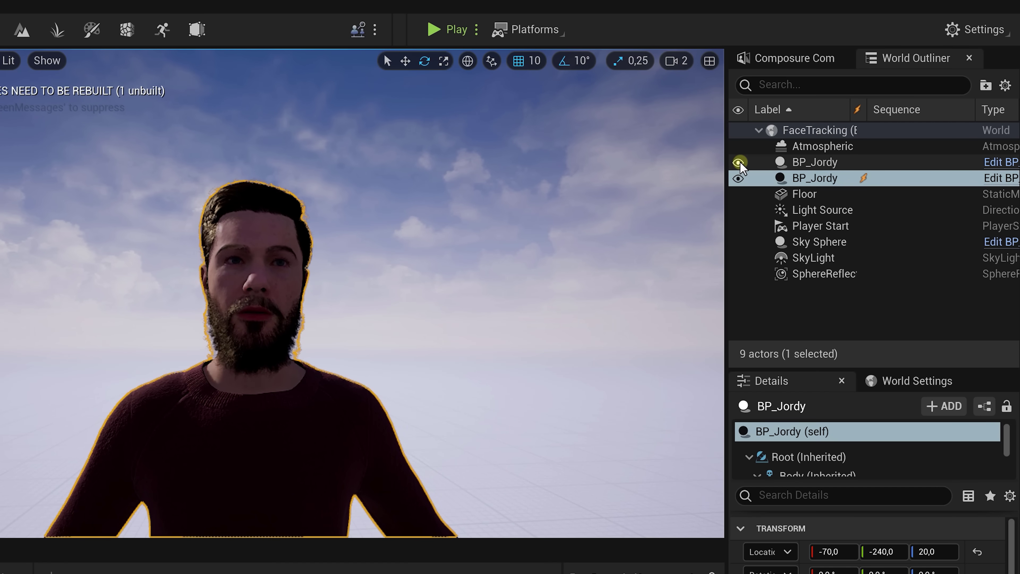
{"action": "left_click", "coordinate": [739, 163]}
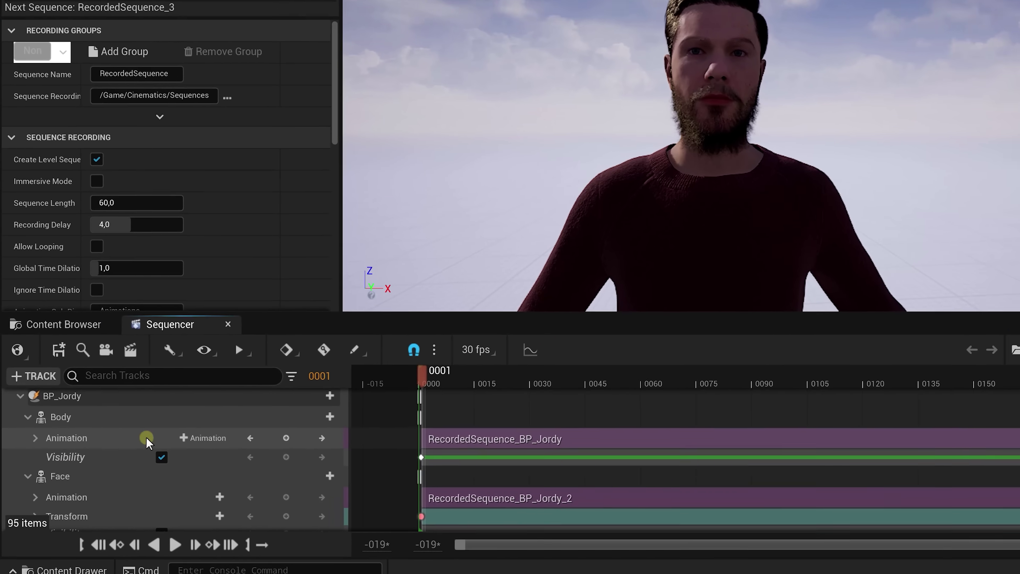
Add the Idle4UE4 animation to BP_Jordy's Body in the recorded sequence and play it back
{"action": "left_click", "coordinate": [206, 438]}
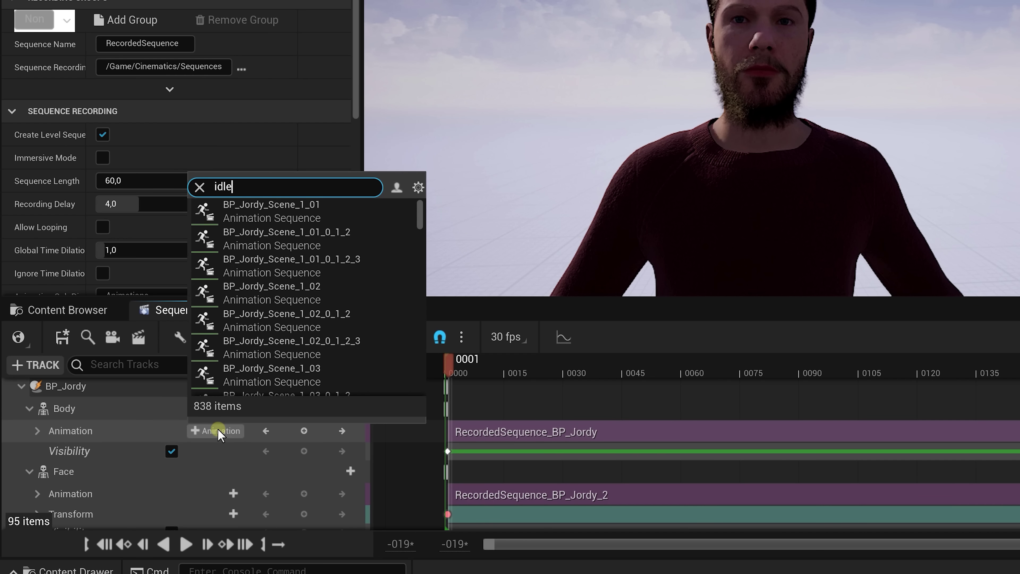
{"action": "left_click", "coordinate": [265, 210]}
{"action": "key", "text": "space"}
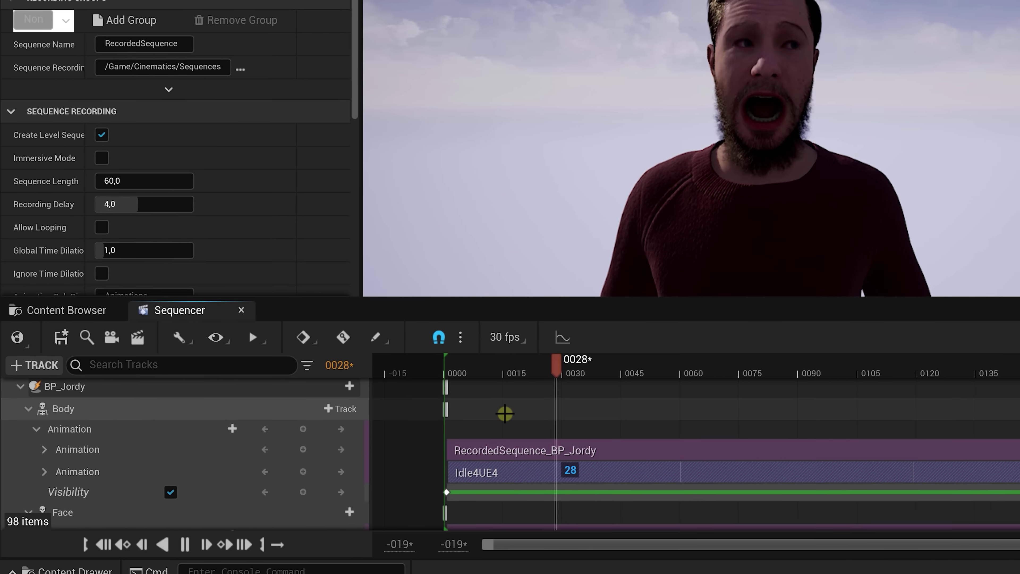